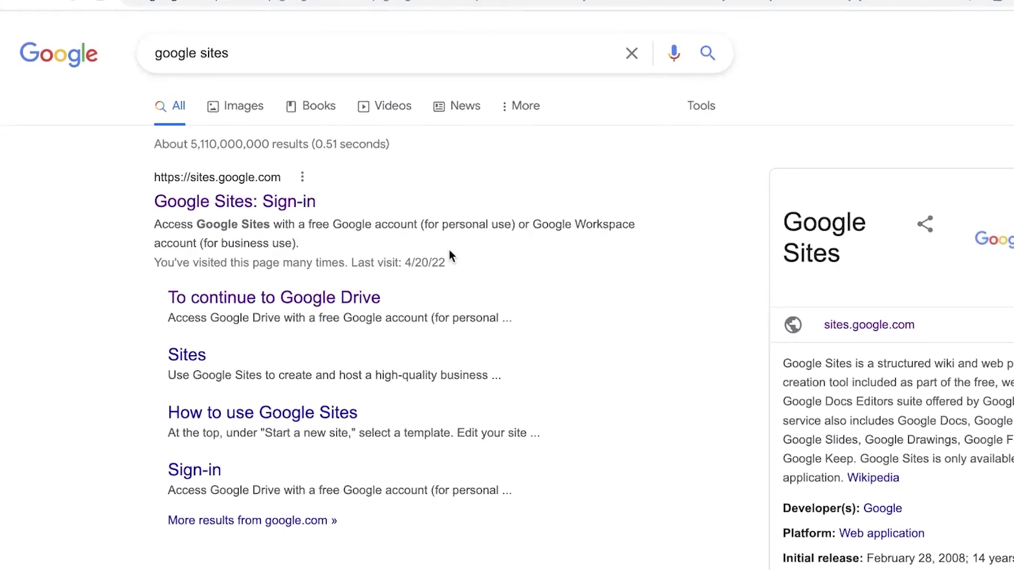
# Open the Google Sites sign-in page from the 'google sites' search results
pyautogui.click(308, 214)
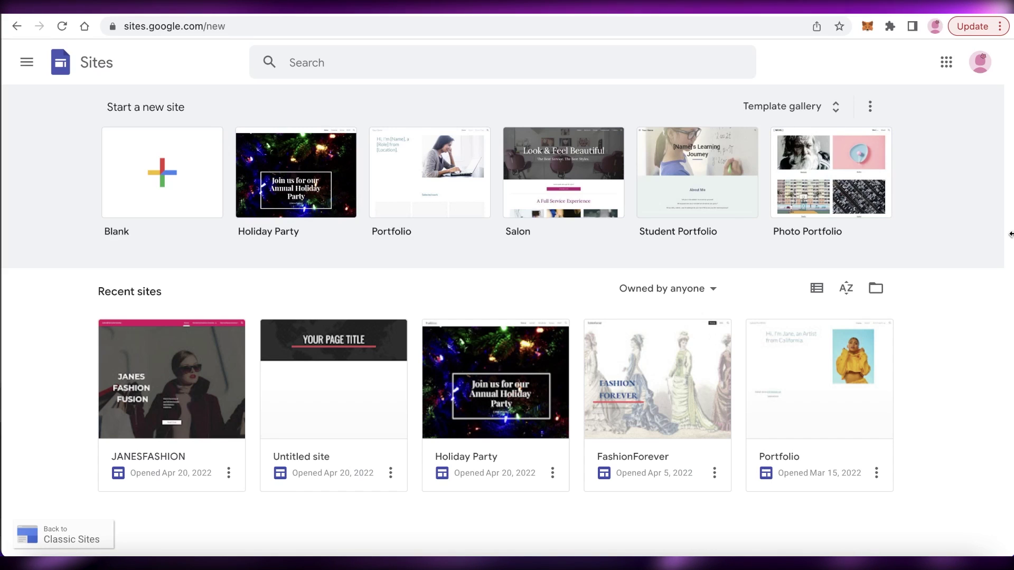
# Scroll through the full template gallery, then create a new site from the Blank template
pyautogui.click(787, 106)
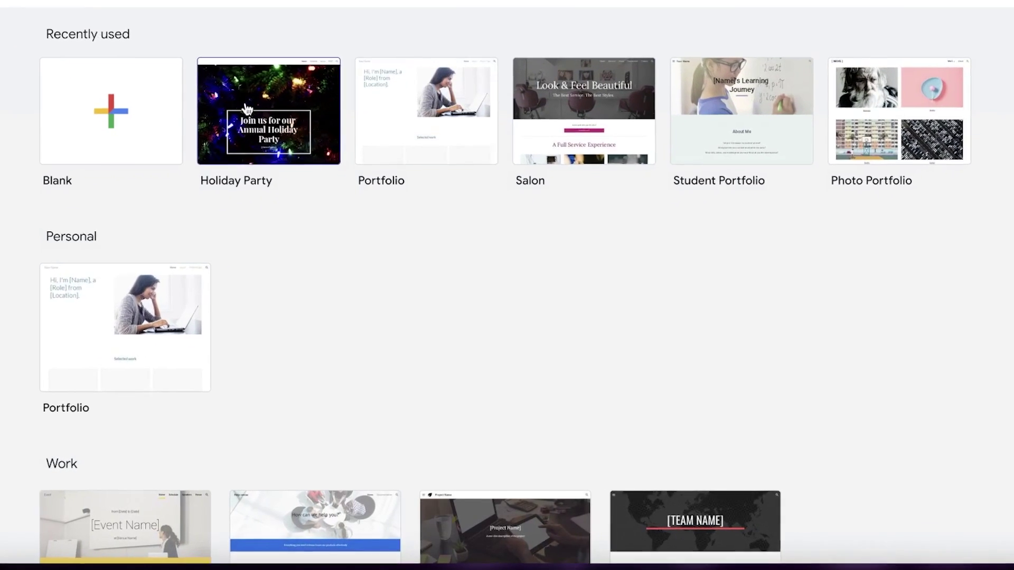
pyautogui.scroll(-10, 246, 108)
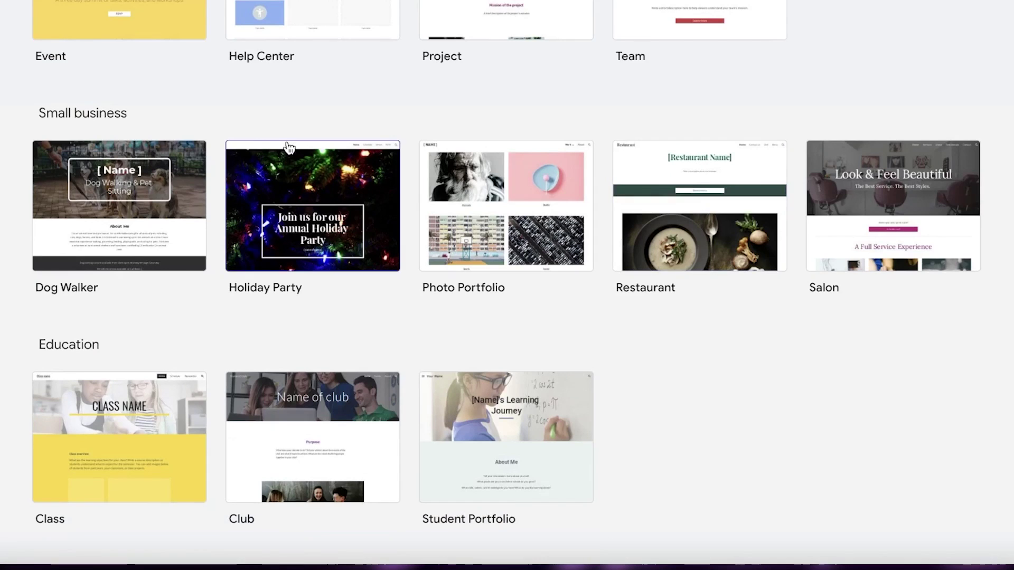
pyautogui.scroll(10, 251, 159)
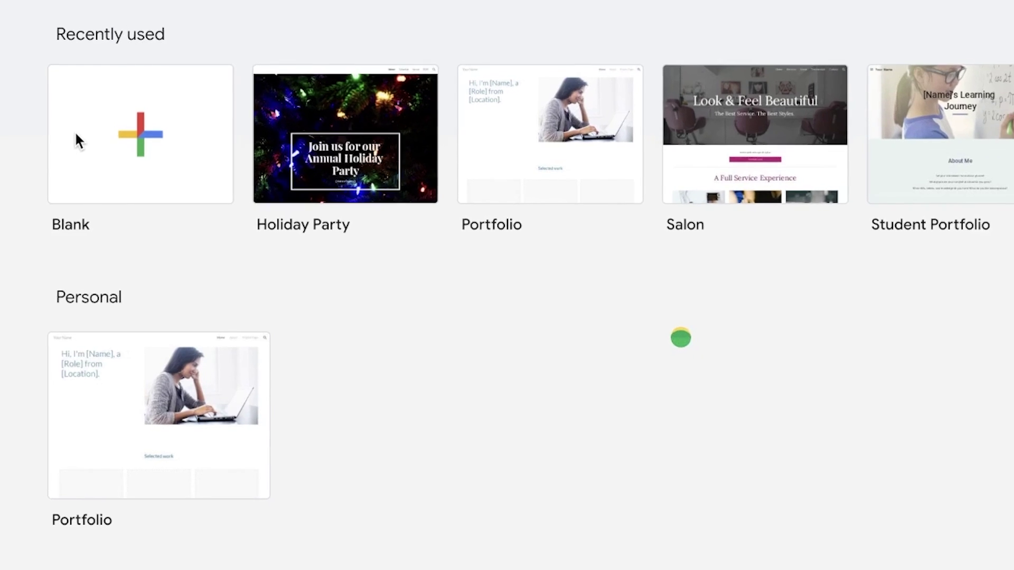
pyautogui.click(72, 135)
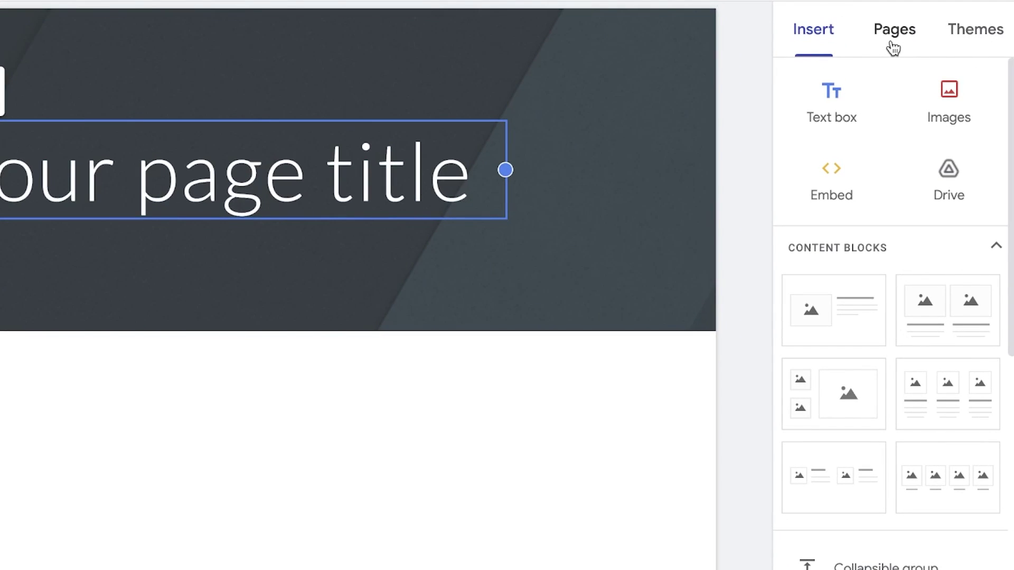
pyautogui.click(893, 47)
pyautogui.click(816, 42)
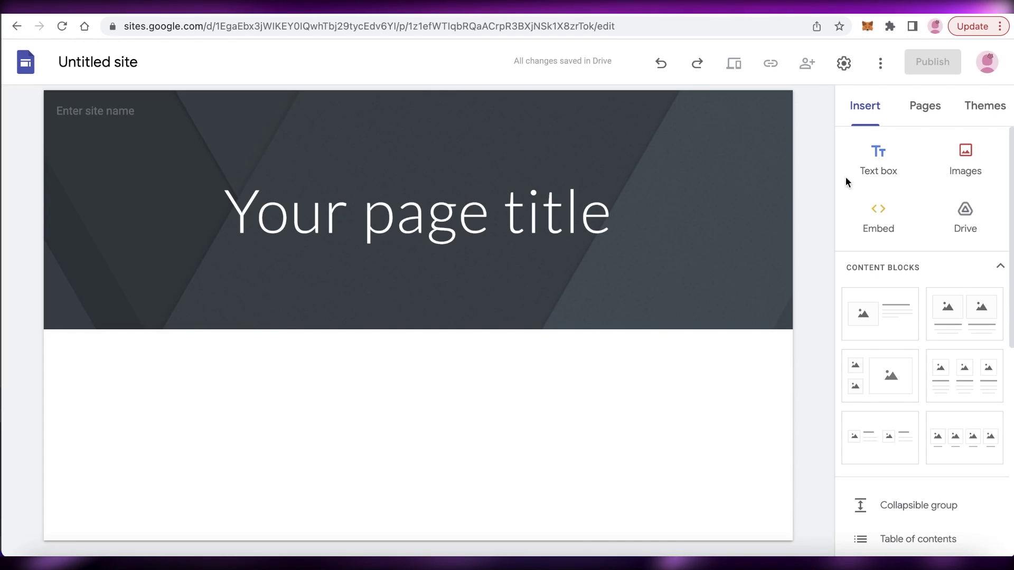
pyautogui.click(922, 108)
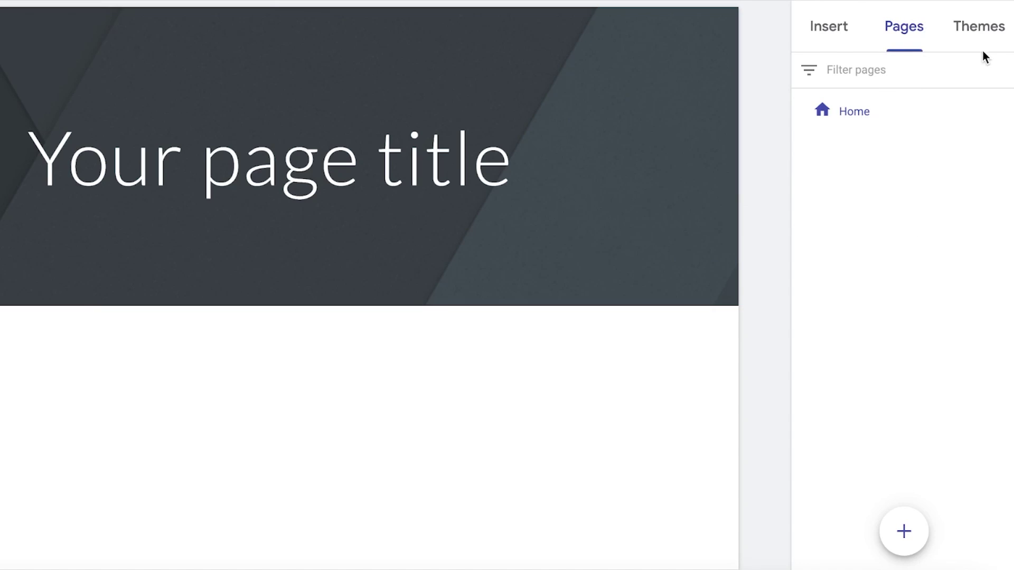
pyautogui.click(980, 29)
pyautogui.click(898, 30)
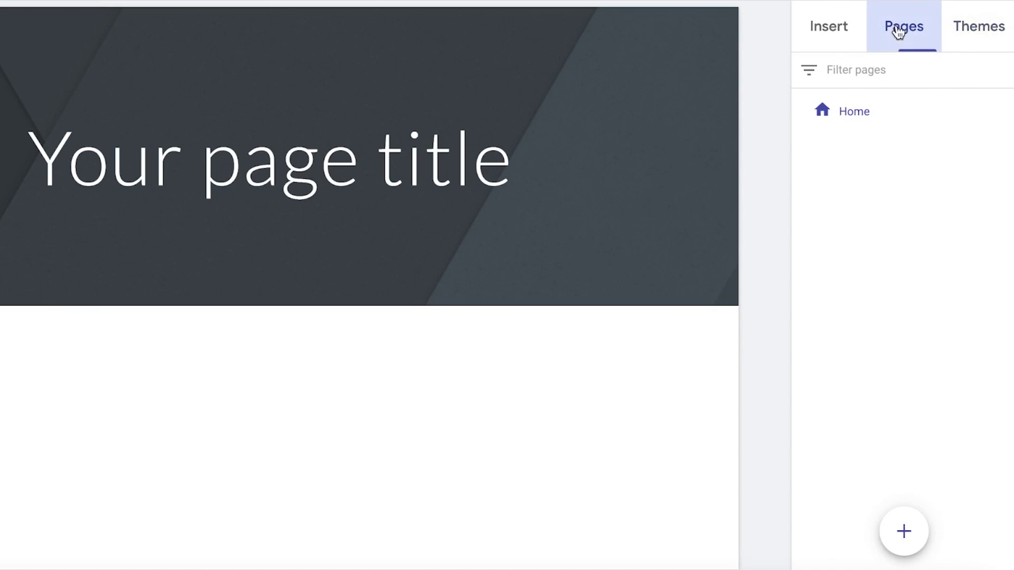
pyautogui.click(840, 34)
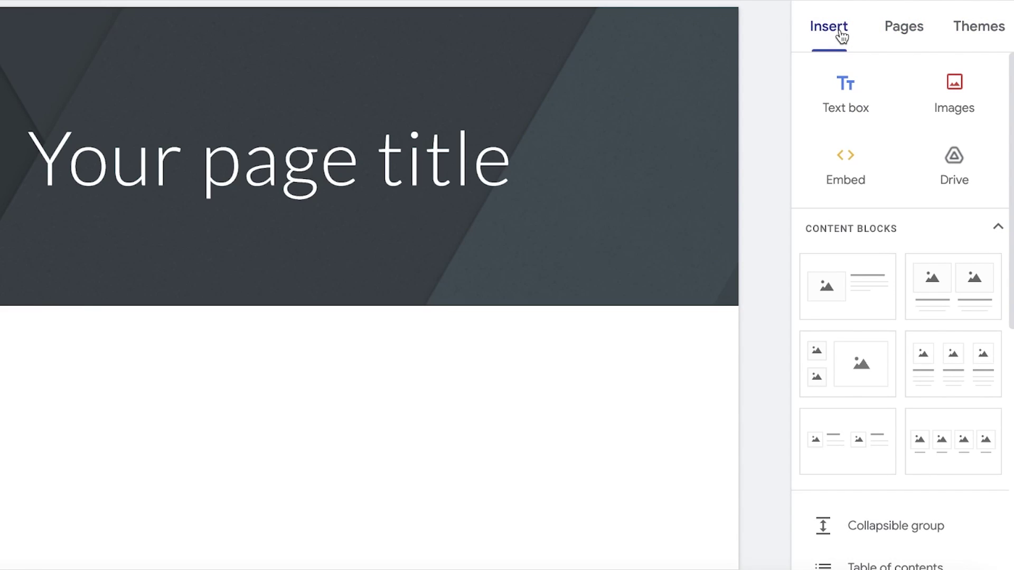
pyautogui.click(378, 154)
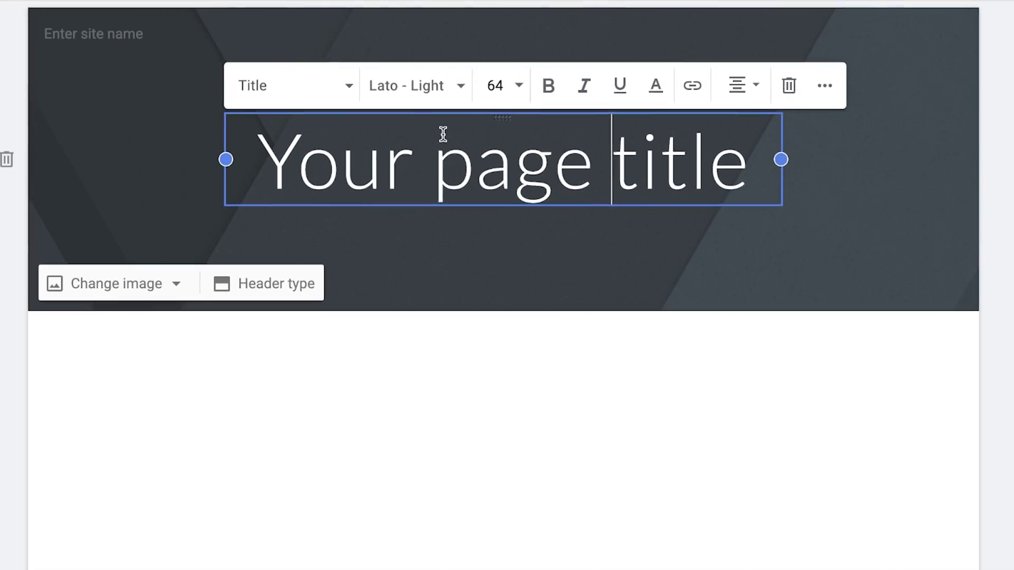
# Name the site 'JANES WELFARE'
pyautogui.tripleClick(221, 161)
pyautogui.click(86, 34)
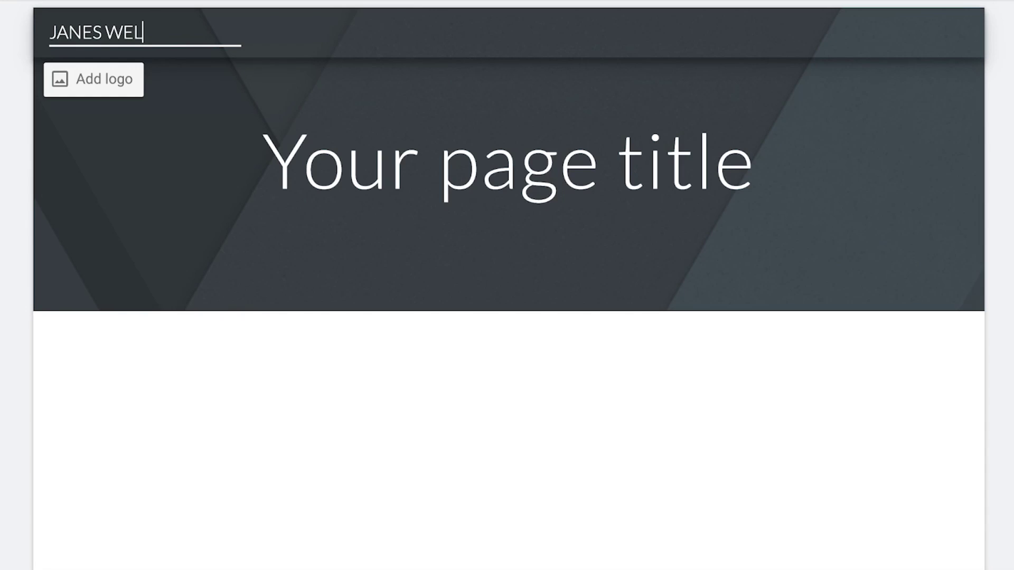
pyautogui.write('FARE')
pyautogui.click(168, 461)
# Set the header type to Cover after trying Large banner, Banner and Title only
pyautogui.tripleClick(504, 175)
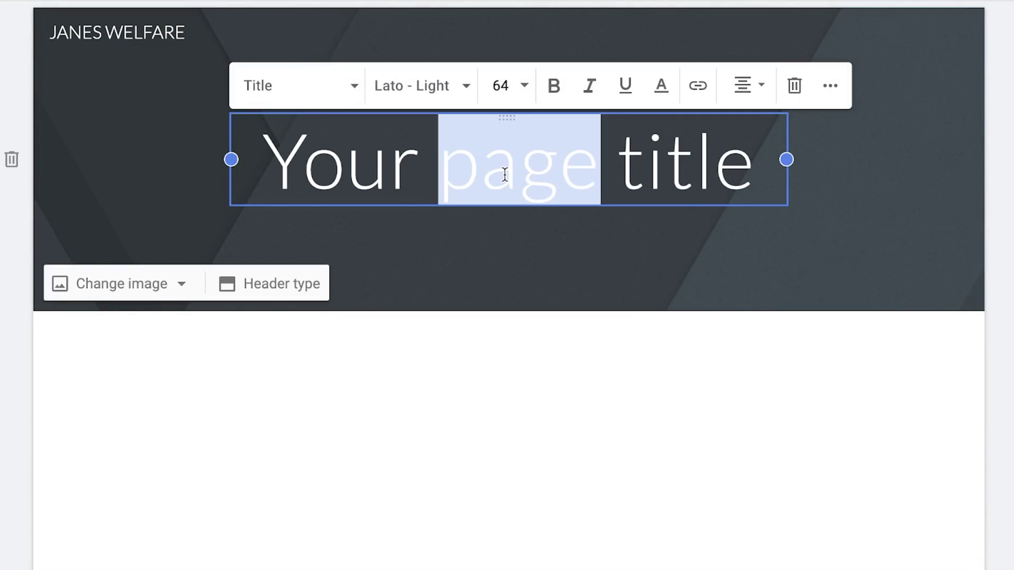
pyautogui.click(677, 401)
pyautogui.click(565, 295)
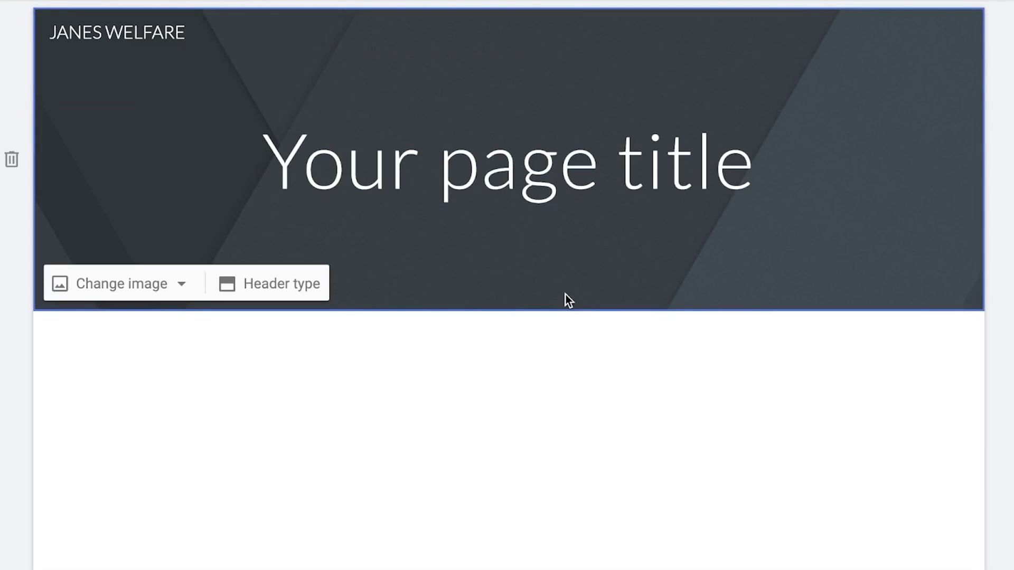
pyautogui.click(272, 288)
pyautogui.click(103, 276)
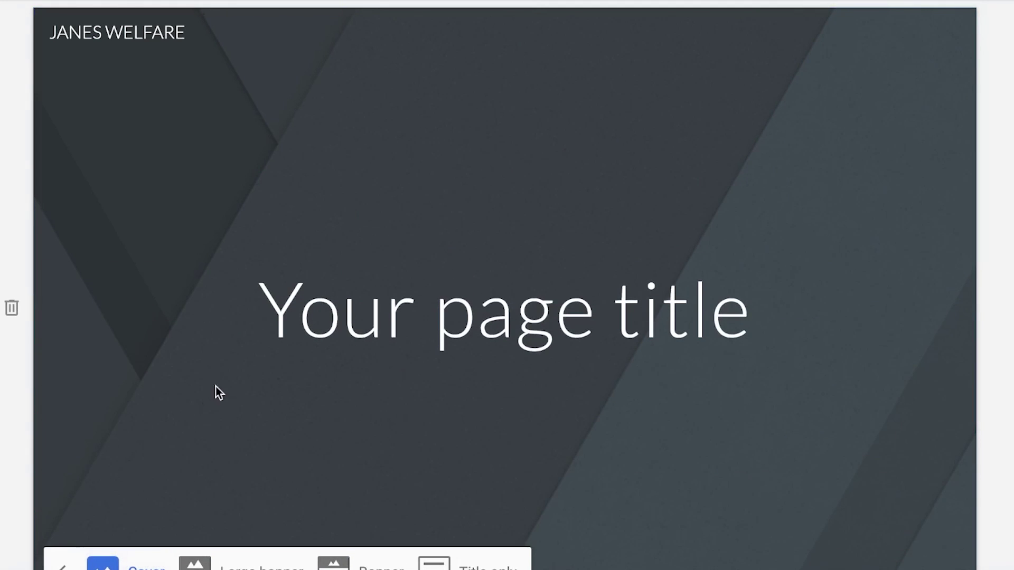
pyautogui.click(264, 568)
pyautogui.click(391, 441)
pyautogui.click(450, 293)
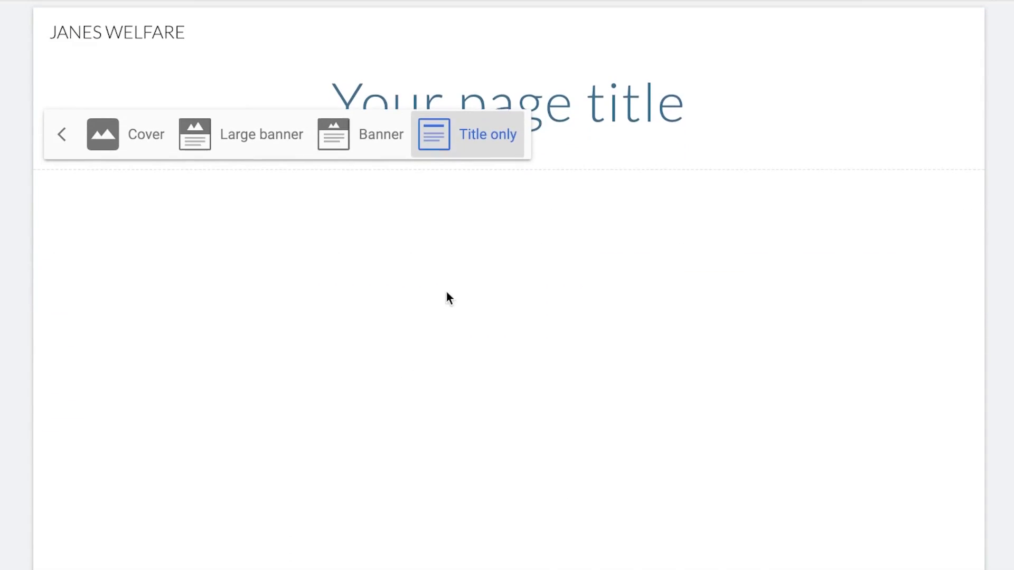
pyautogui.click(127, 150)
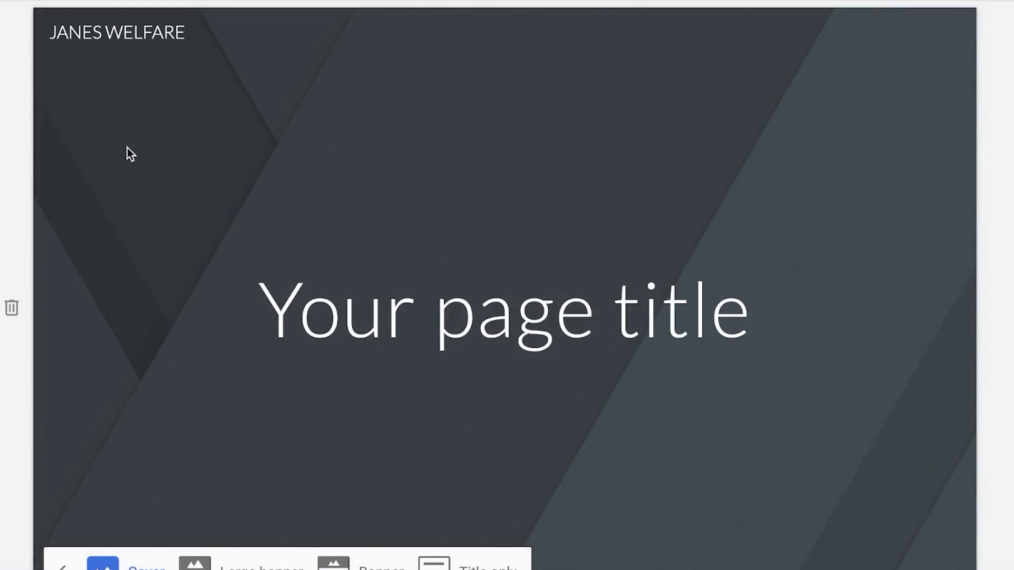
pyautogui.doubleClick(384, 308)
# Replace the header title text with 'Our Reason'
pyautogui.click(384, 308)
pyautogui.tripleClick(383, 308)
pyautogui.write('O')
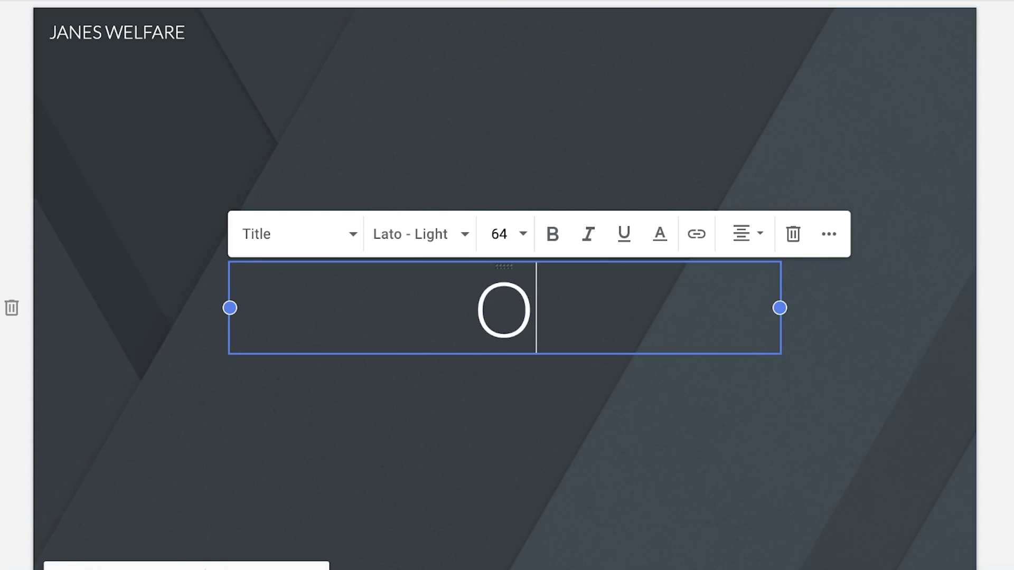
pyautogui.write('ur Plan')
pyautogui.moveTo(646, 317); pyautogui.dragTo(513, 319)
pyautogui.write('Reaso')
pyautogui.press('BackSpace')
pyautogui.write('son')
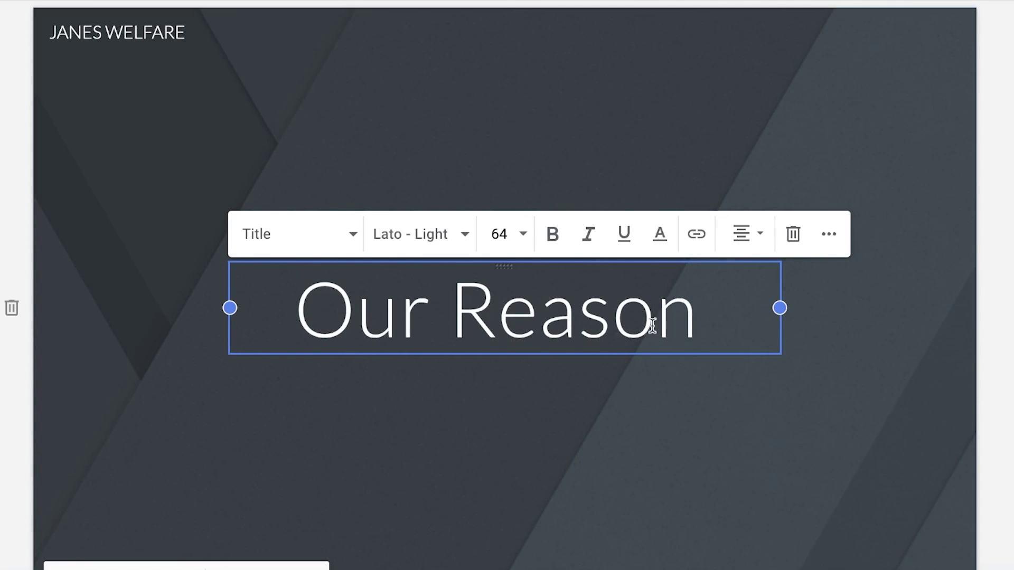
# Set the 'Our Reason' title font size to 24
pyautogui.click(499, 234)
pyautogui.click(656, 312)
pyautogui.click(499, 234)
pyautogui.scroll(-3, 475, 521)
pyautogui.click(501, 423)
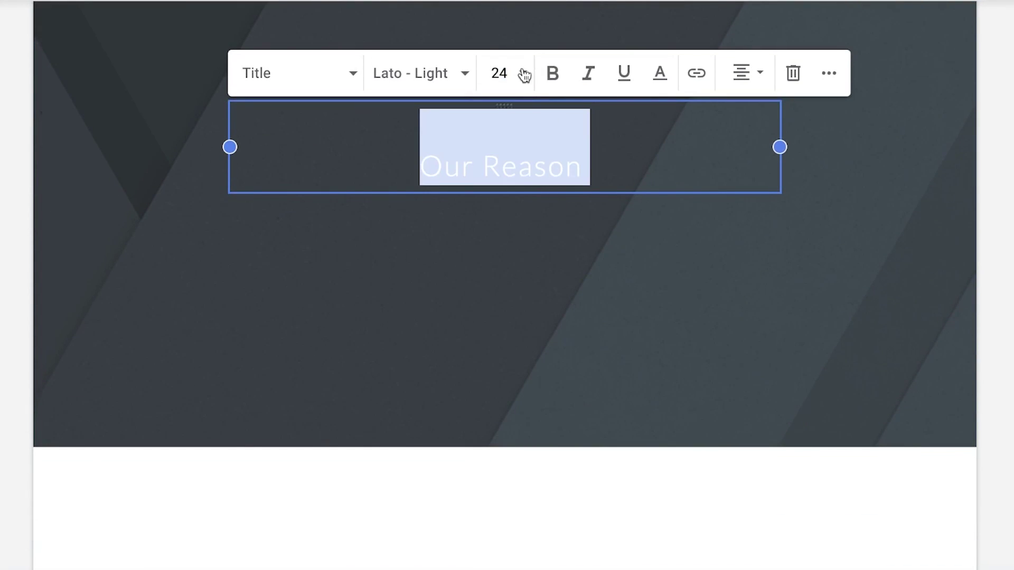
pyautogui.click(523, 73)
pyautogui.press('Escape')
# Drag the 'Our Reason' title box toward the left side of the cover
pyautogui.click(493, 169)
pyautogui.moveTo(780, 147); pyautogui.dragTo(484, 147)
pyautogui.scroll(3, 541, 248)
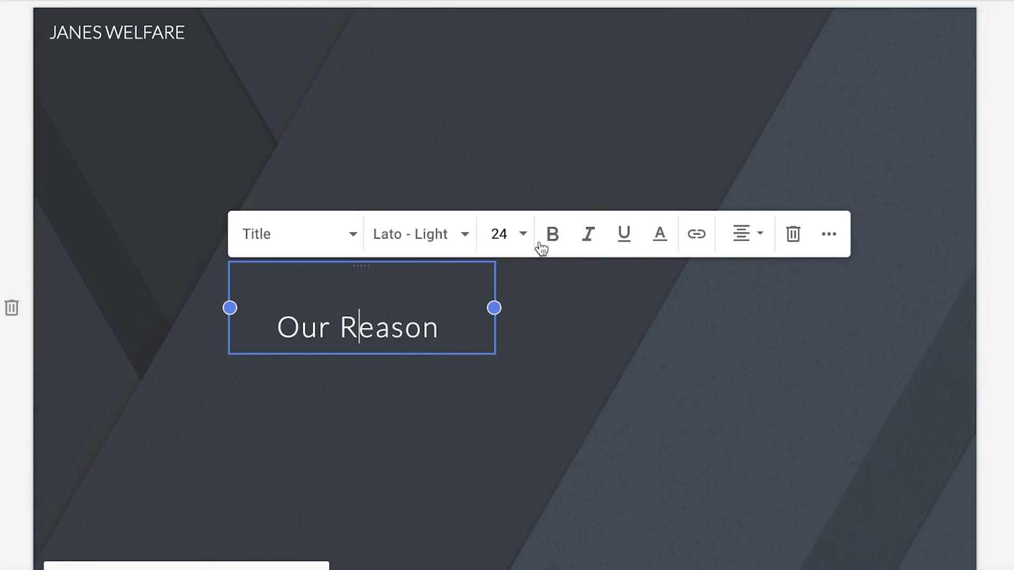
pyautogui.click(737, 351)
pyautogui.click(361, 330)
pyautogui.moveTo(363, 270); pyautogui.dragTo(113, 106)
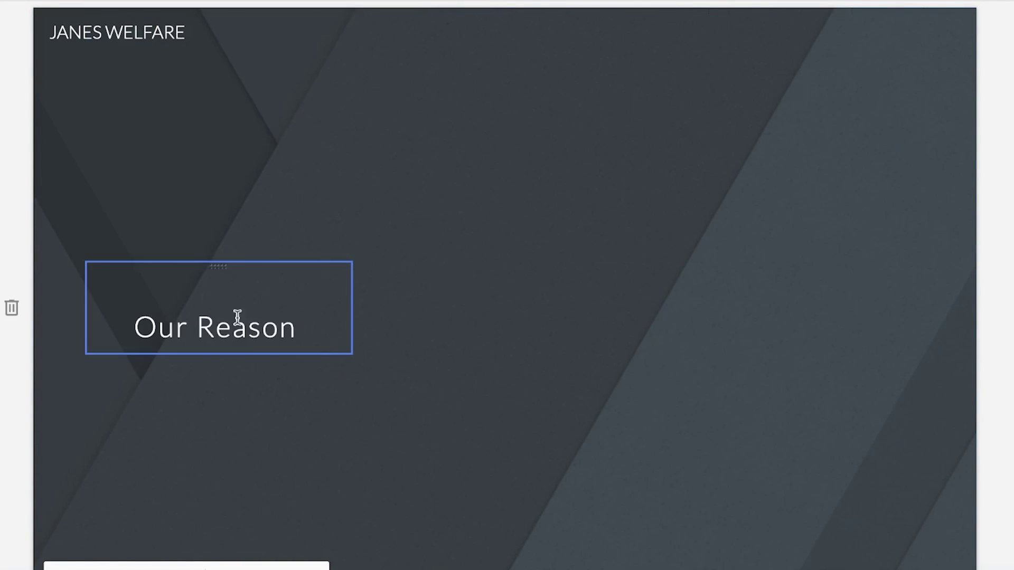
pyautogui.click(214, 326)
pyautogui.click(874, 218)
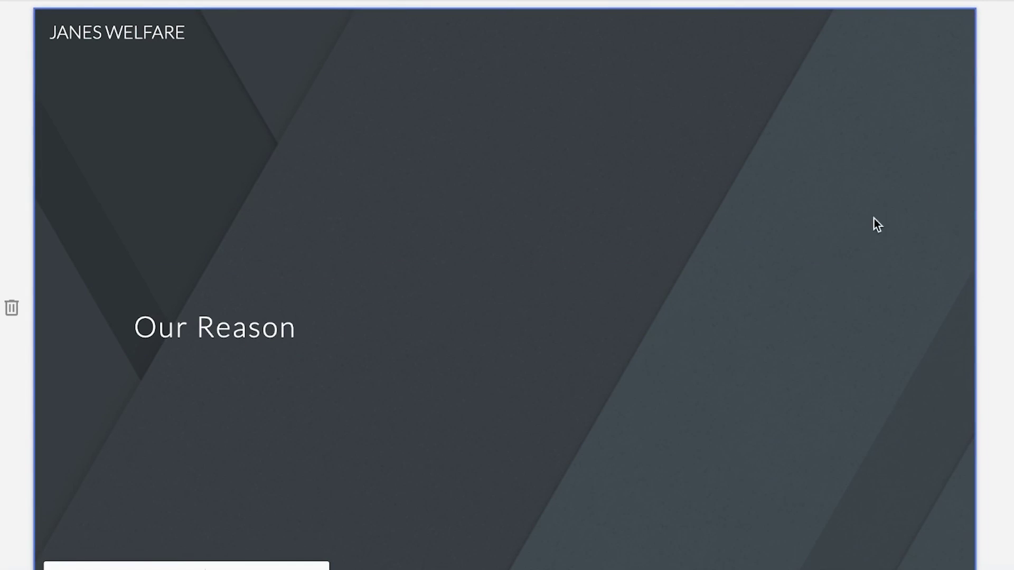
# Choose Select image from the header's Change image options
pyautogui.scroll(-4, 686, 212)
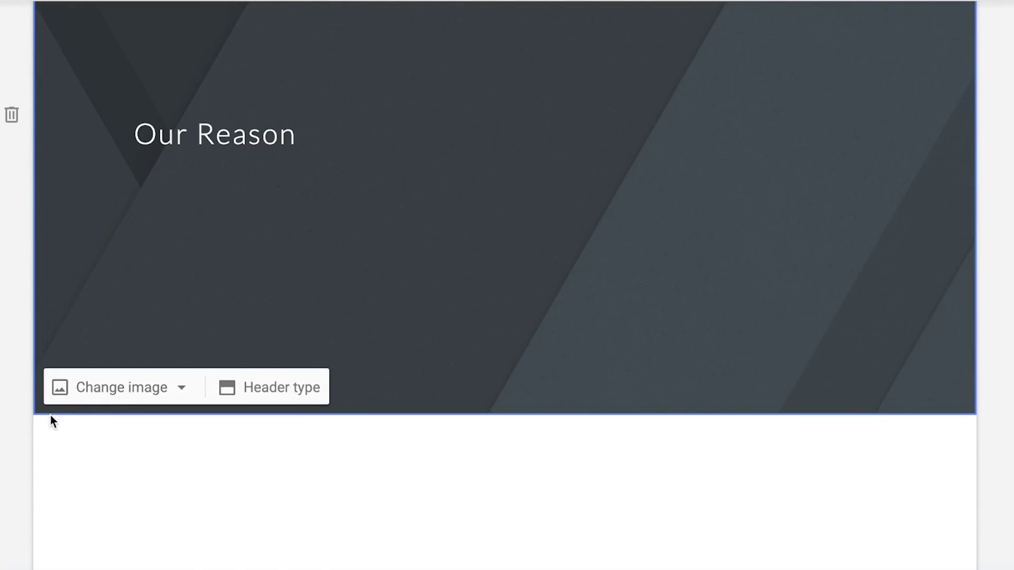
pyautogui.click(100, 390)
pyautogui.click(100, 481)
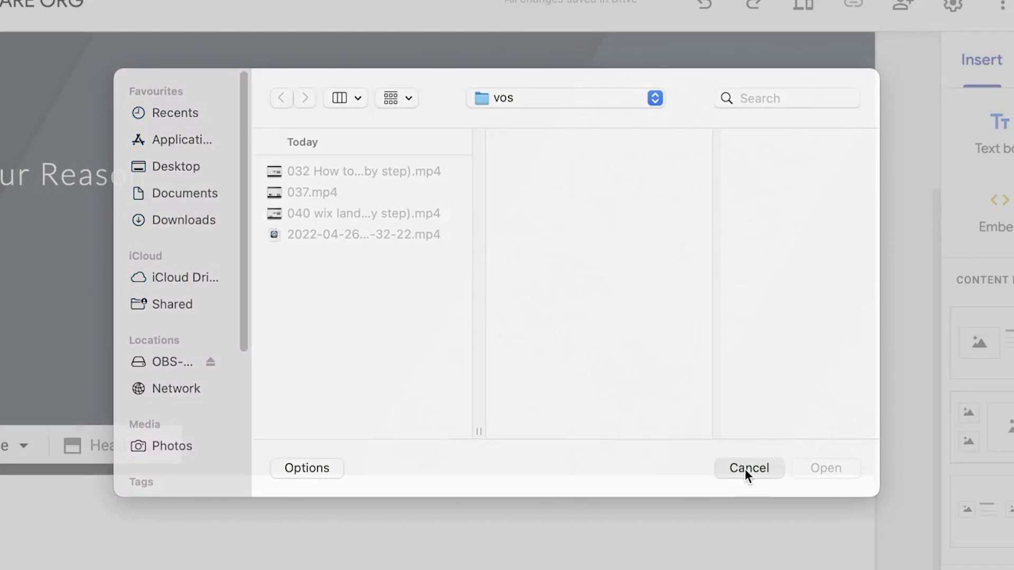
# Dismiss the file picker and reopen the header image picker on its Search tab
pyautogui.click(801, 442)
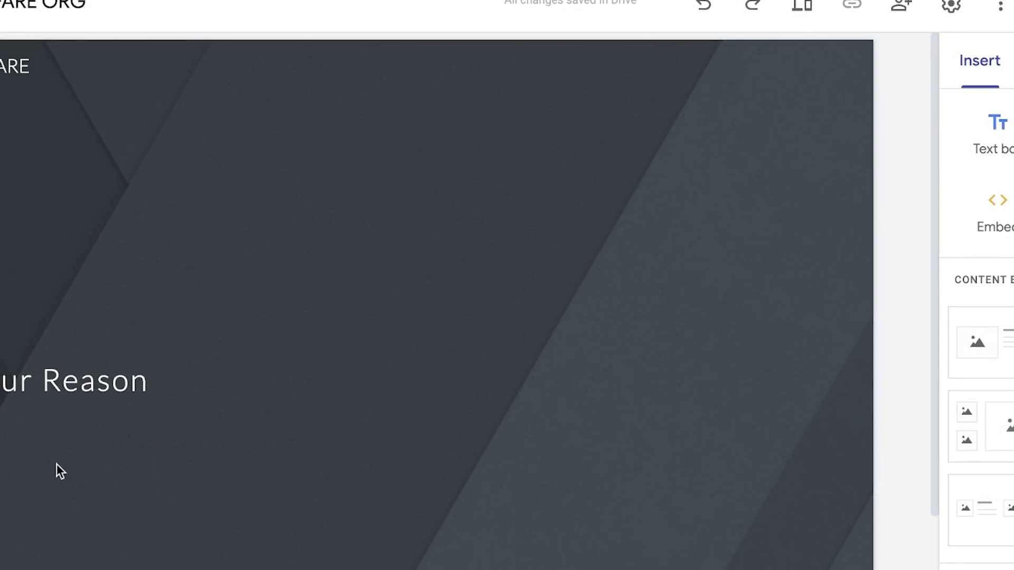
pyautogui.click(112, 540)
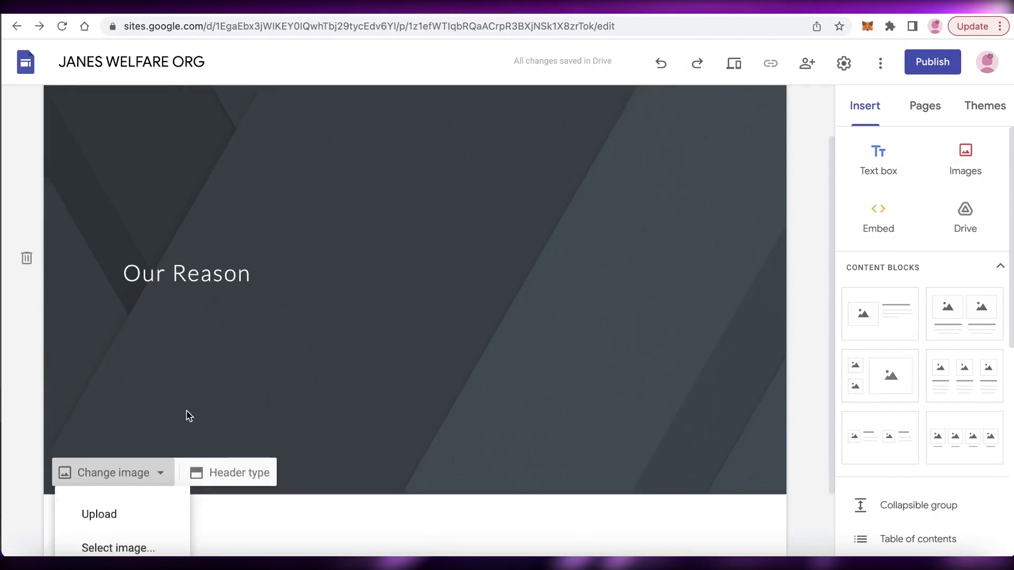
pyautogui.scroll(-2, 186, 411)
pyautogui.click(145, 464)
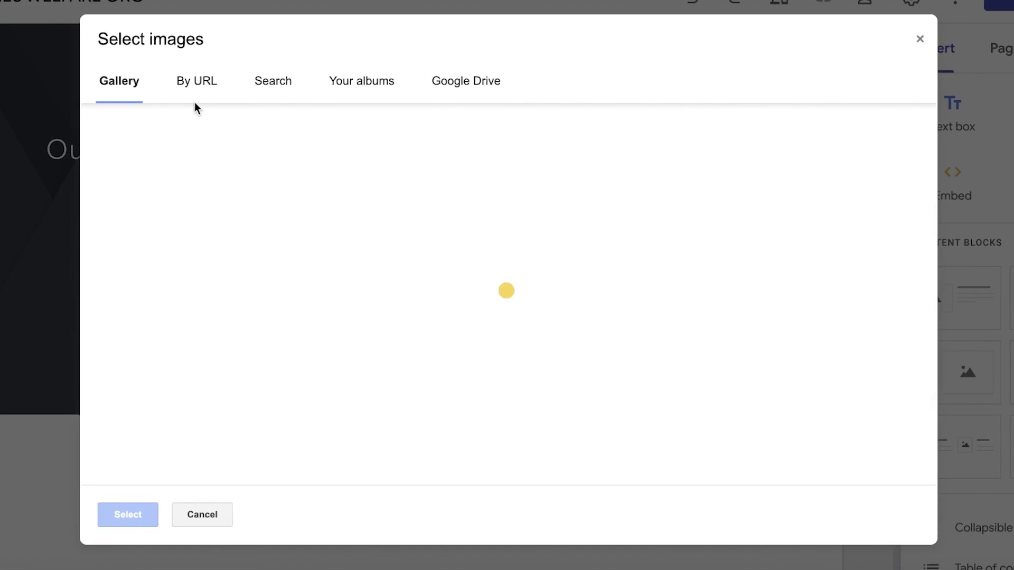
pyautogui.scroll(-10, 547, 174)
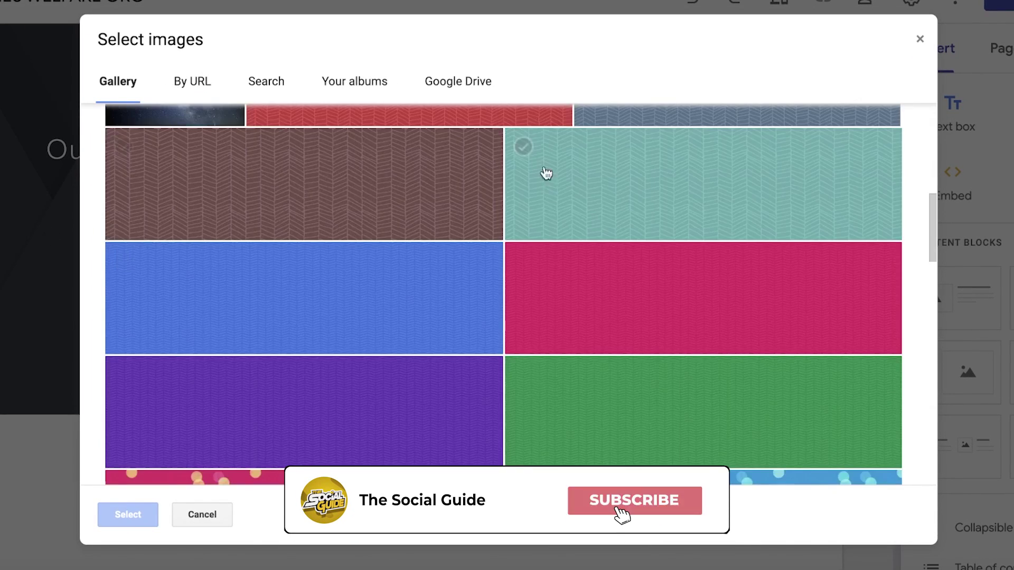
pyautogui.scroll(10, 547, 173)
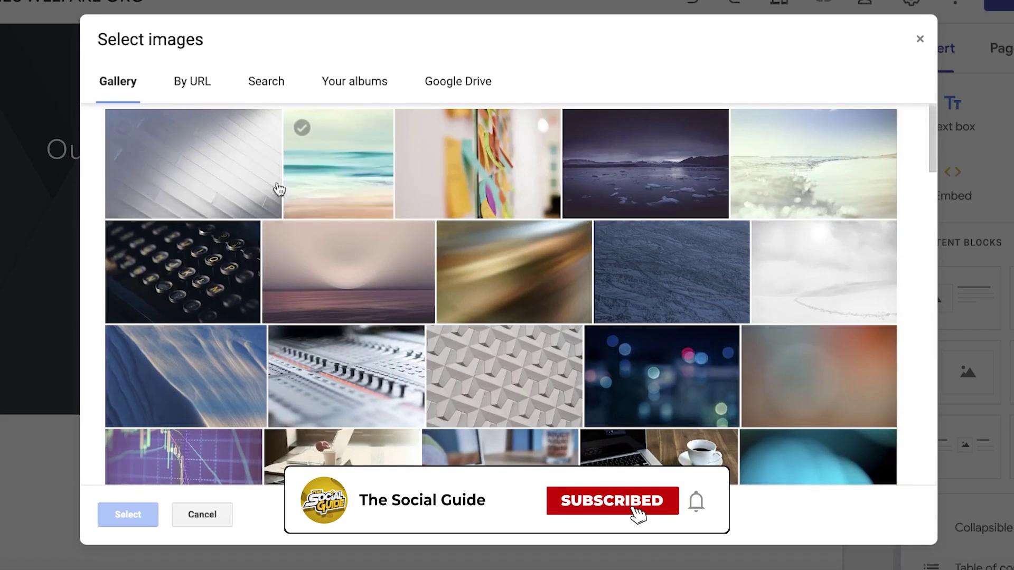
pyautogui.click(205, 84)
pyautogui.click(258, 85)
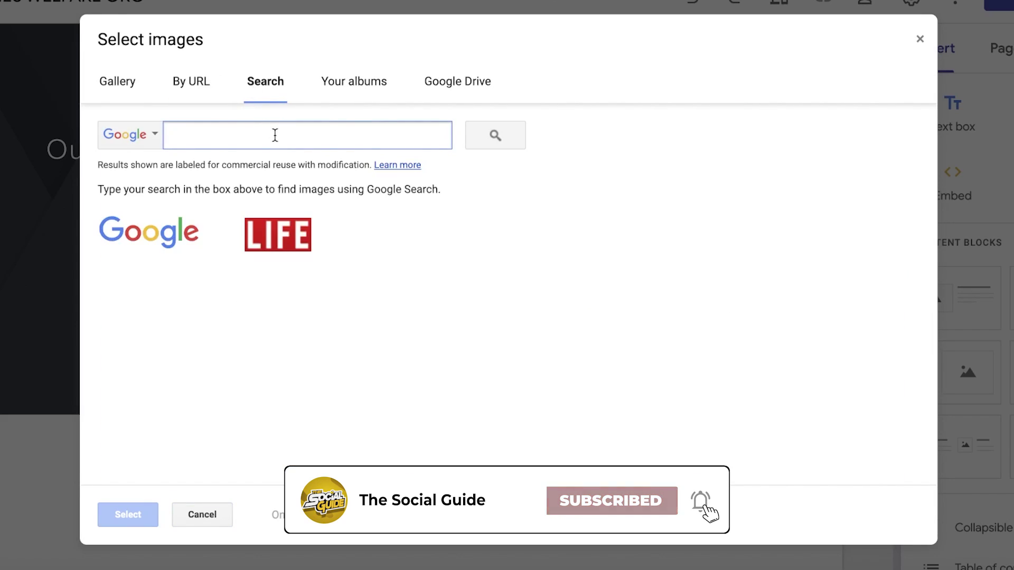
# Search images for 'adoption center' and apply the Second Chance ribbon-cutting photo as background
pyautogui.write('welfare')
pyautogui.press('Return')
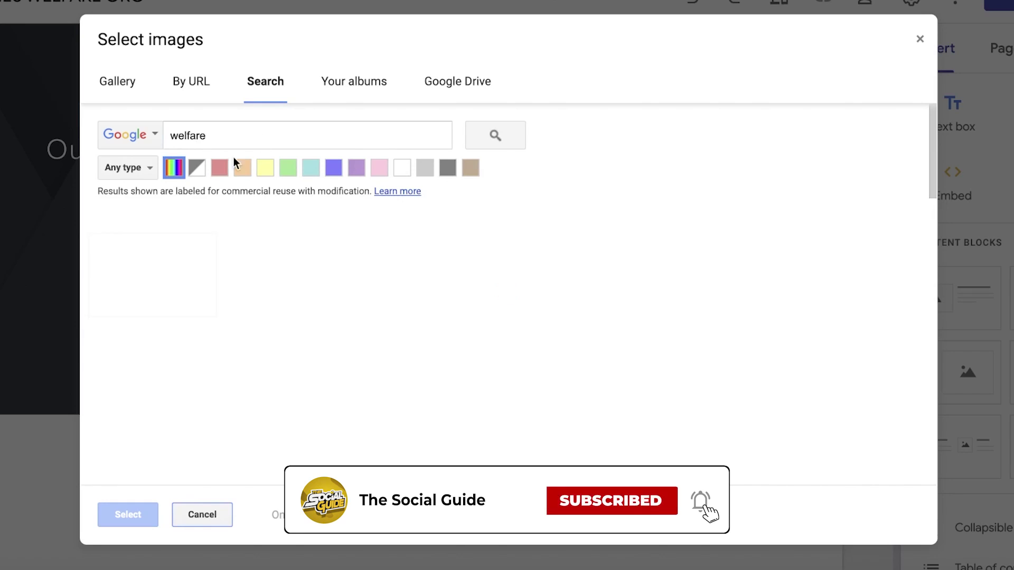
pyautogui.write('organization')
pyautogui.press('Return')
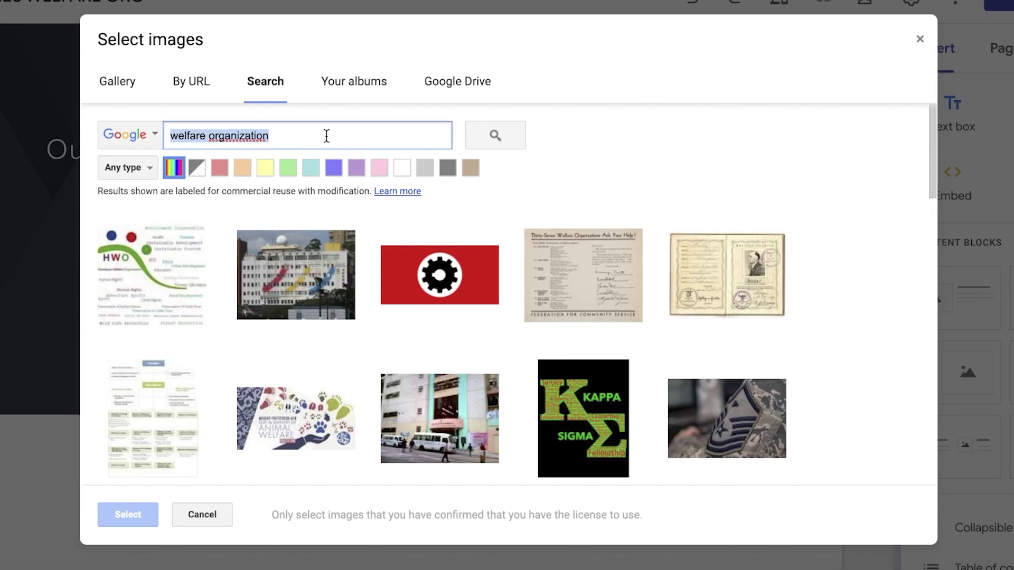
pyautogui.write('a')
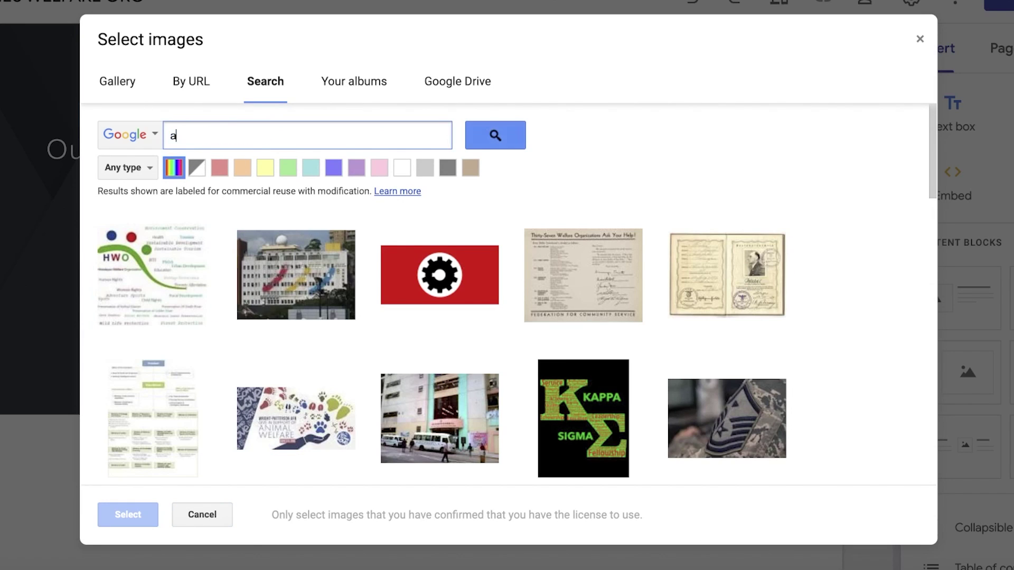
pyautogui.write('doption center')
pyautogui.press('Return')
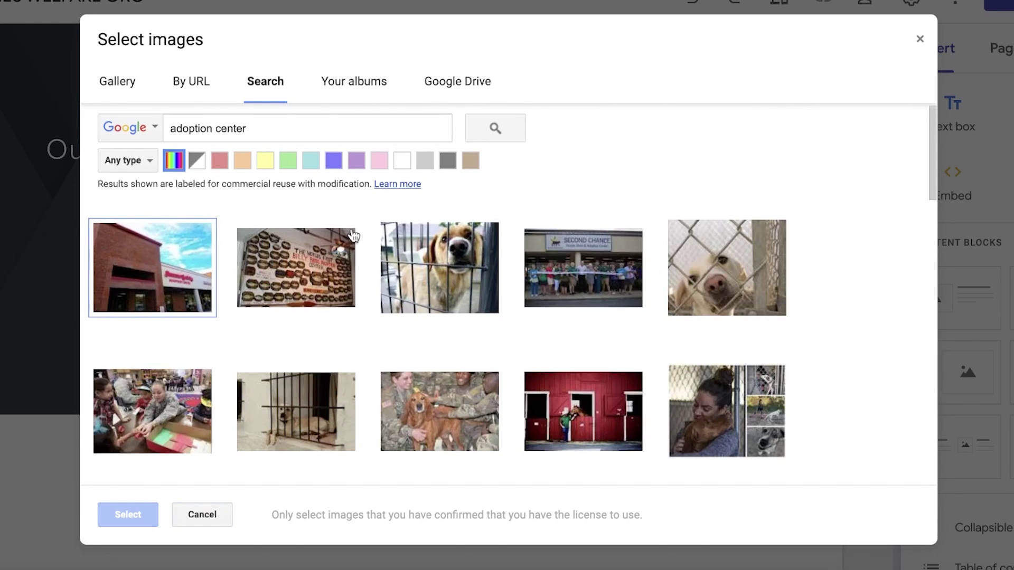
pyautogui.click(173, 256)
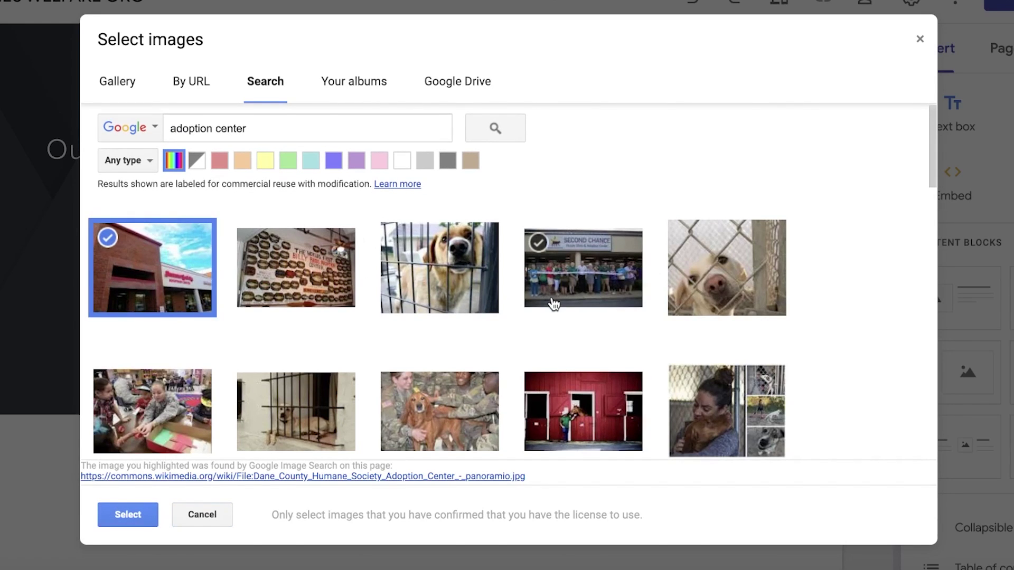
pyautogui.click(596, 272)
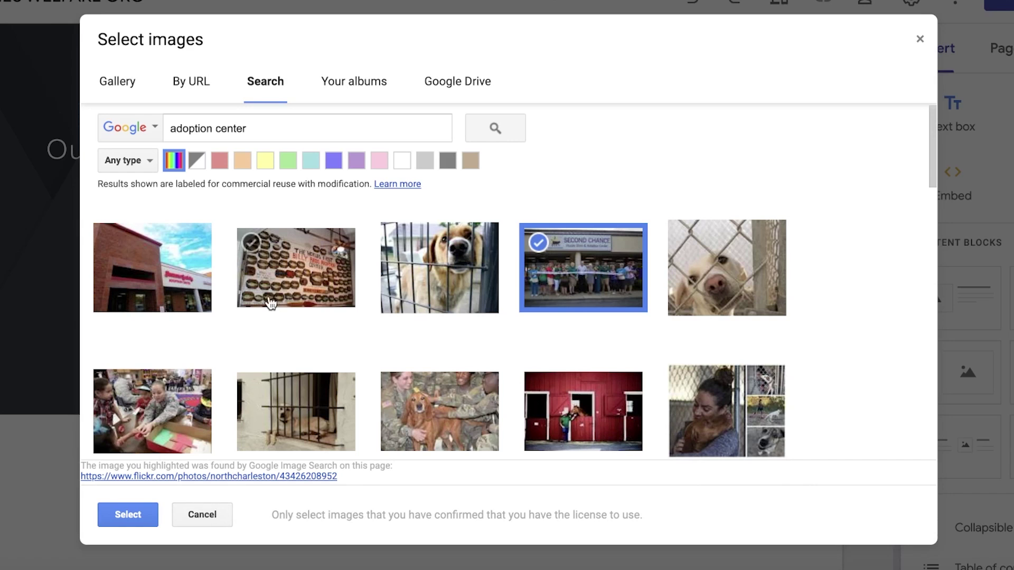
pyautogui.click(123, 515)
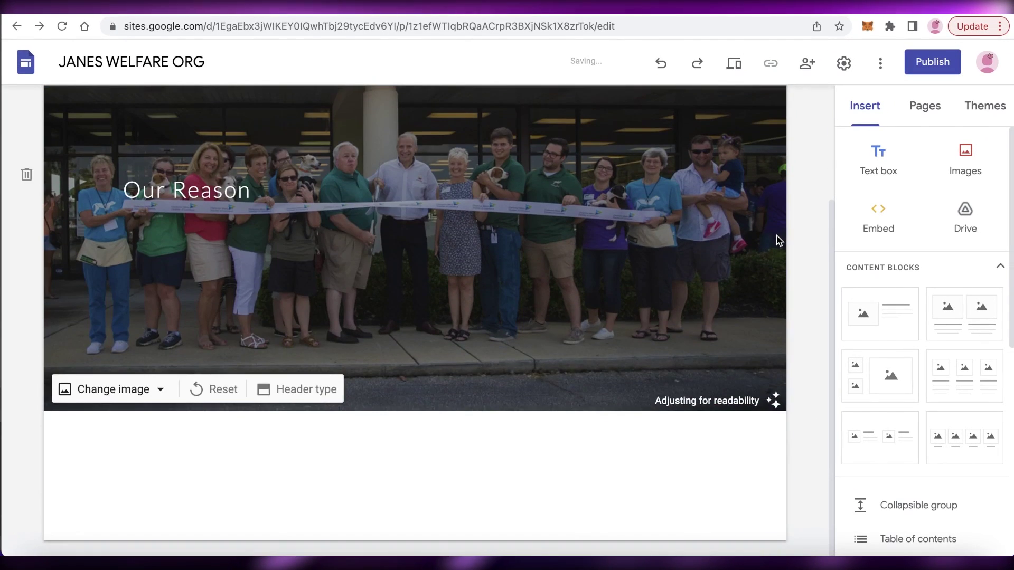
pyautogui.scroll(-3, 819, 169)
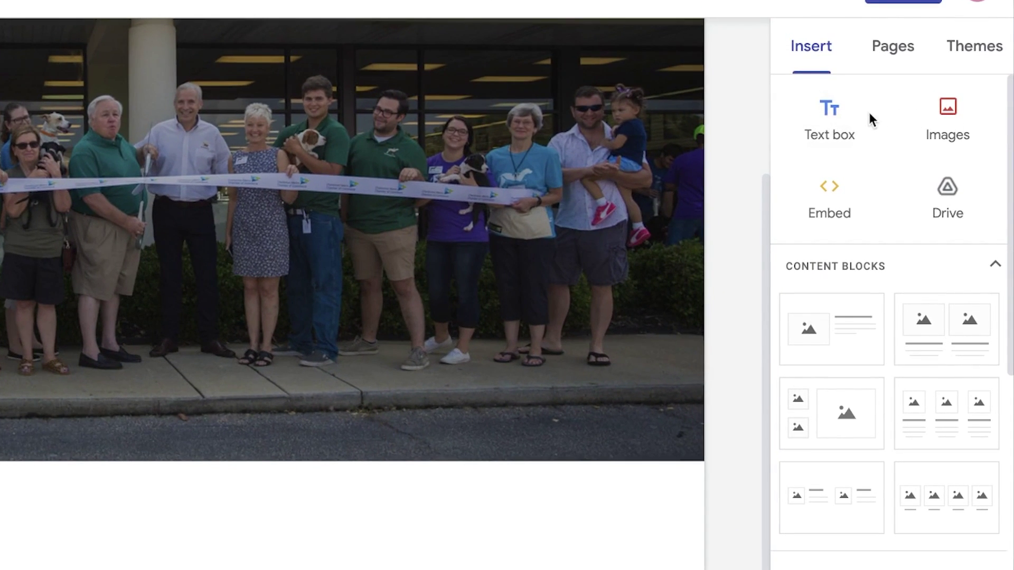
pyautogui.click(854, 121)
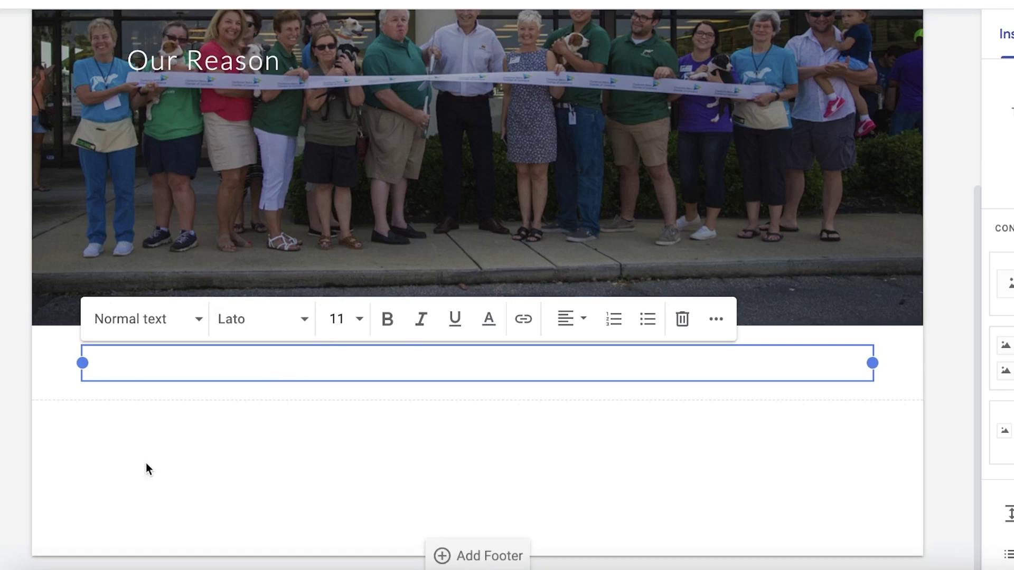
pyautogui.moveTo(874, 362); pyautogui.dragTo(331, 396)
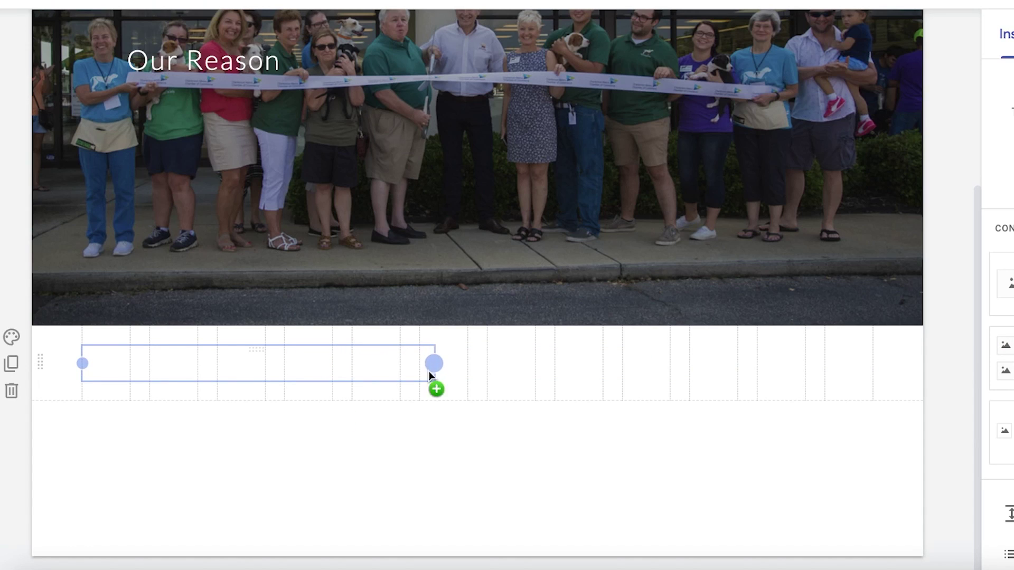
pyautogui.moveTo(487, 365); pyautogui.dragTo(467, 362)
pyautogui.click(1013, 98)
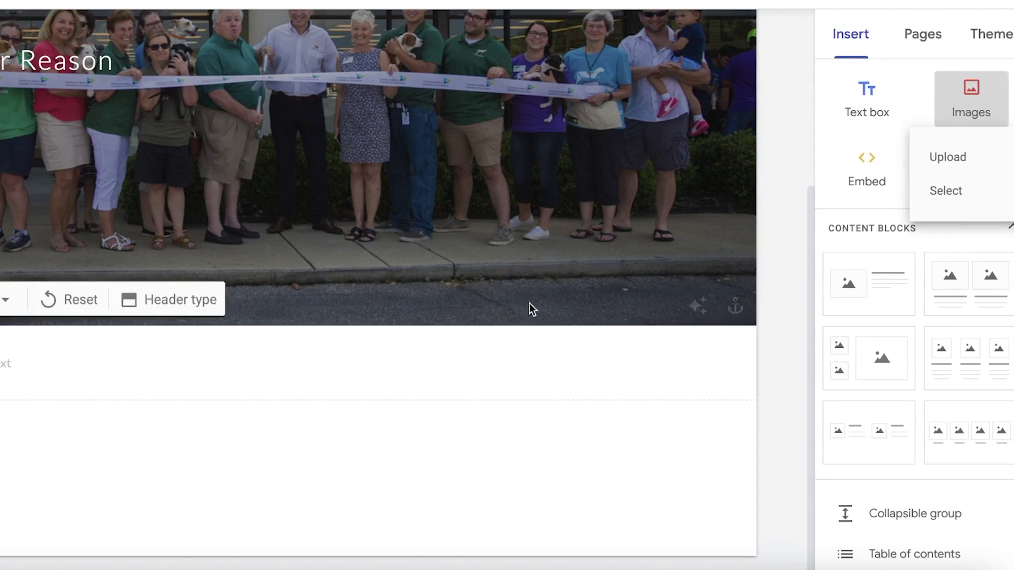
pyautogui.click(701, 329)
pyautogui.scroll(-6, 860, 289)
pyautogui.click(132, 364)
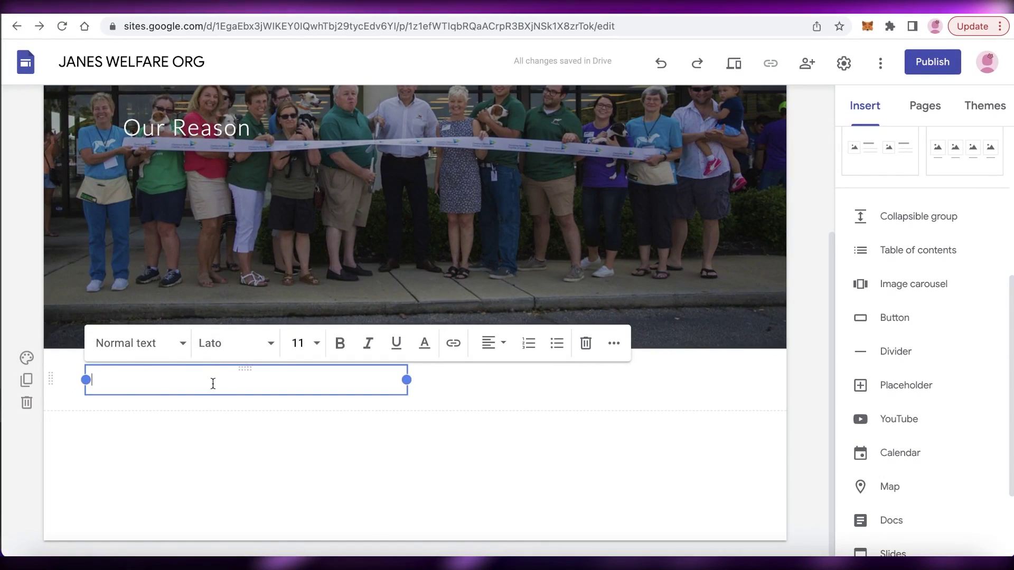
pyautogui.click(25, 399)
pyautogui.scroll(3, 905, 169)
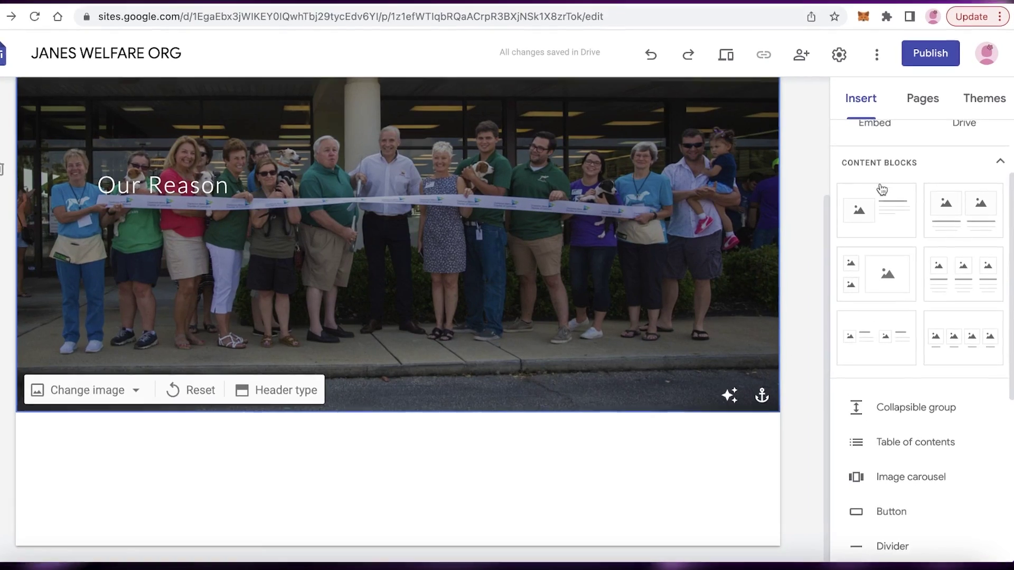
pyautogui.click(887, 136)
pyautogui.click(910, 140)
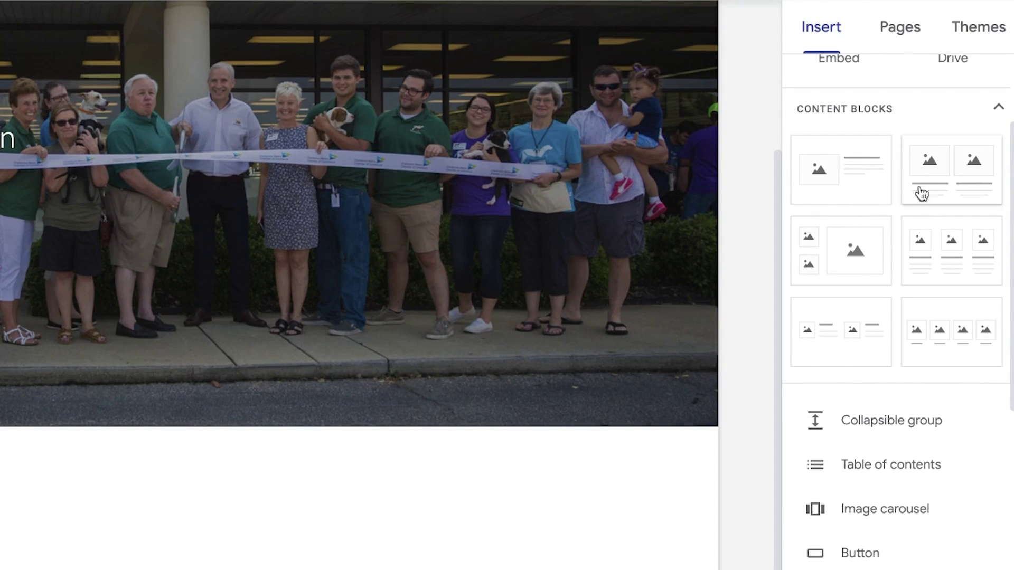
# Add an image-and-text block at the page bottom and fill it with a searched dog photo
pyautogui.moveTo(840, 175); pyautogui.dragTo(96, 540)
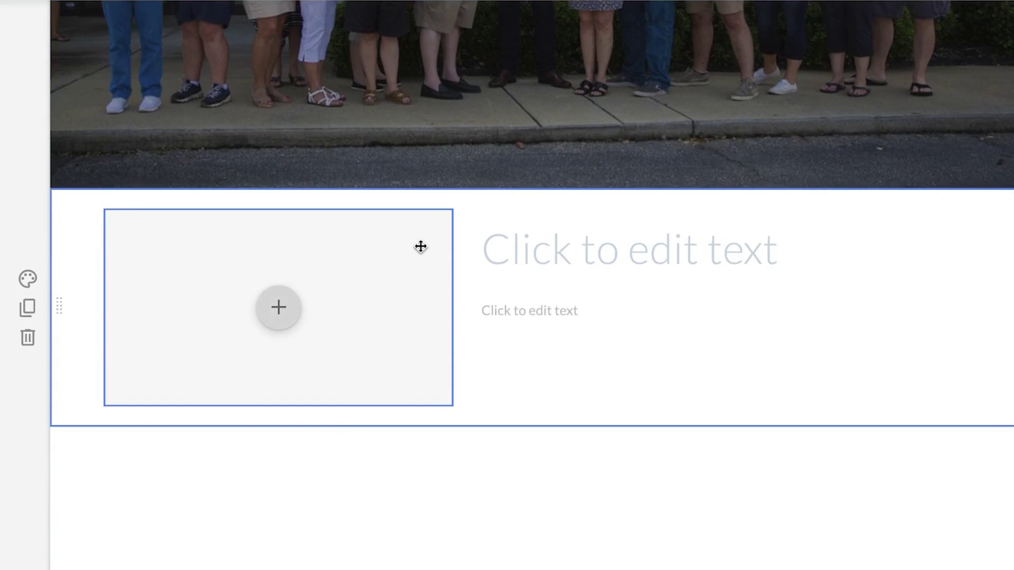
pyautogui.click(614, 306)
pyautogui.click(283, 287)
pyautogui.click(274, 310)
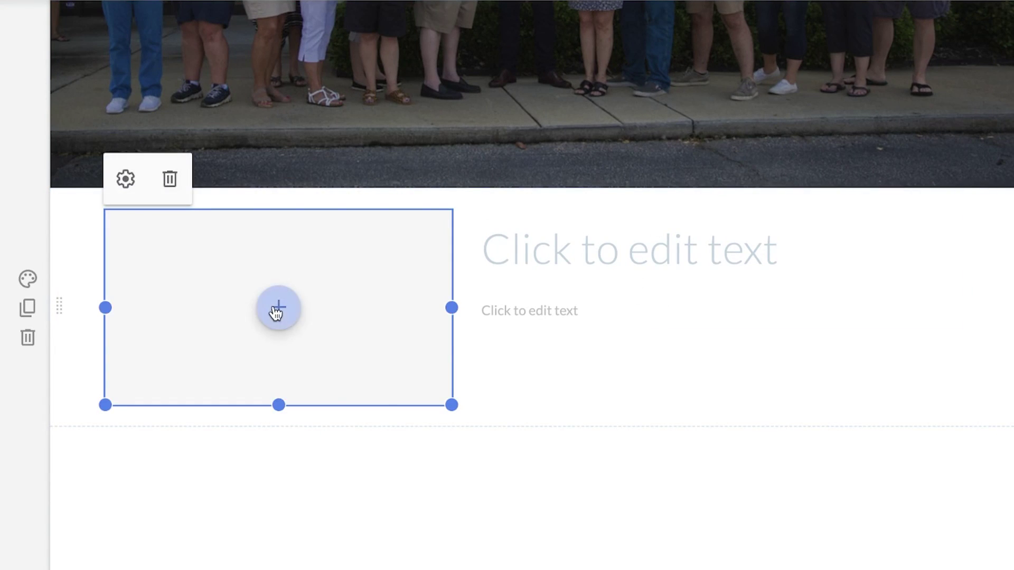
pyautogui.click(299, 372)
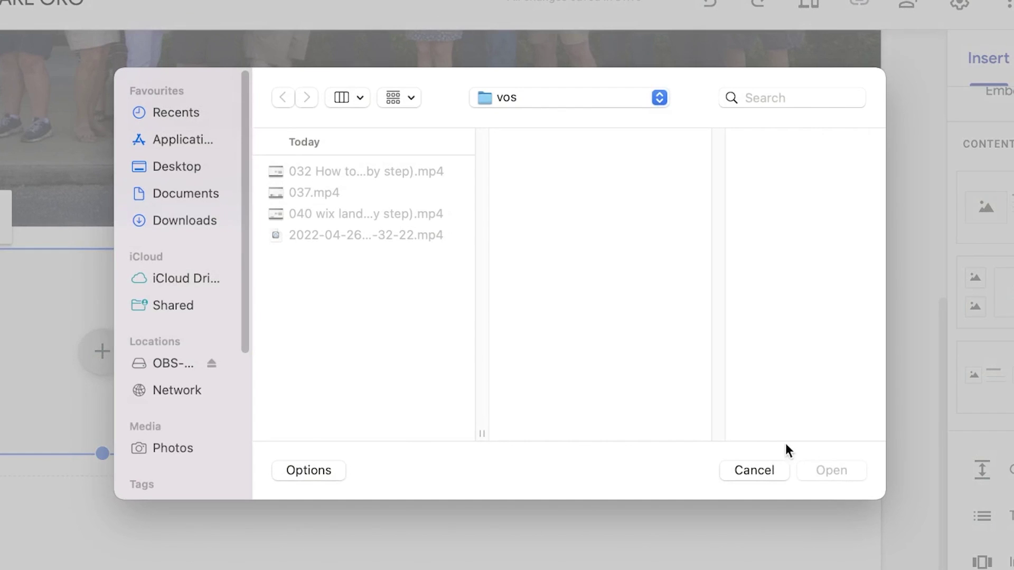
pyautogui.click(760, 470)
pyautogui.click(116, 354)
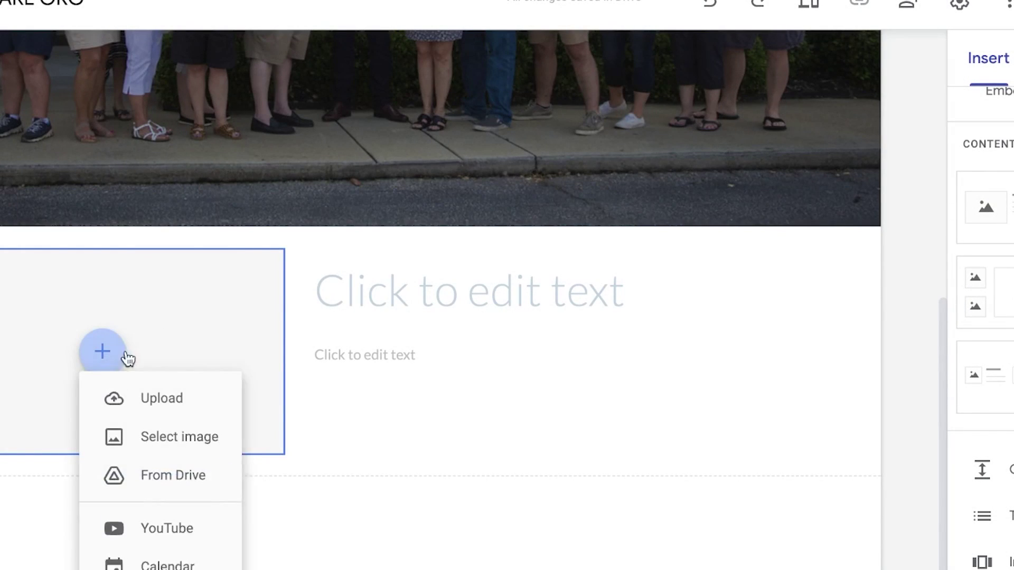
pyautogui.click(161, 455)
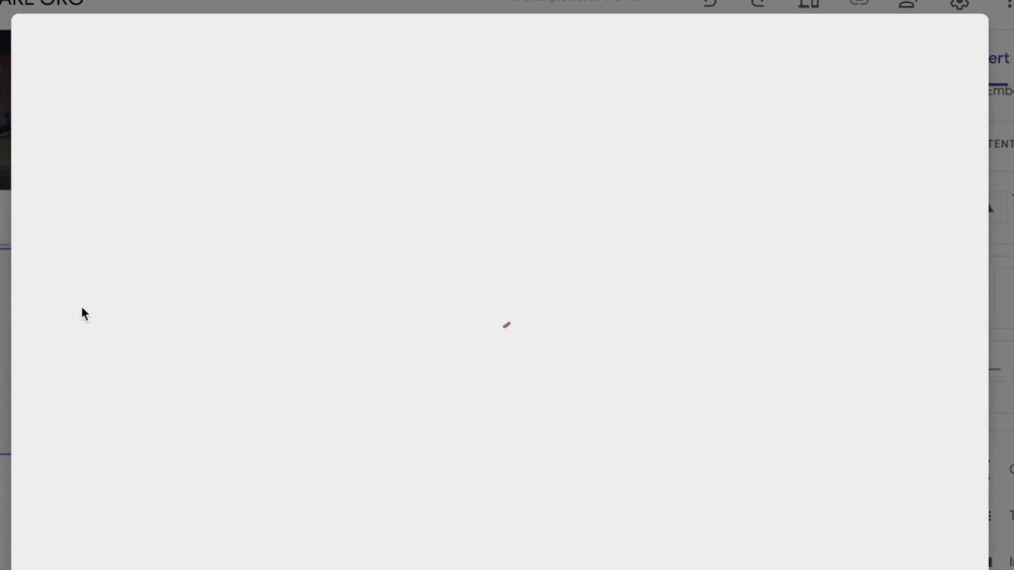
pyautogui.click(328, 108)
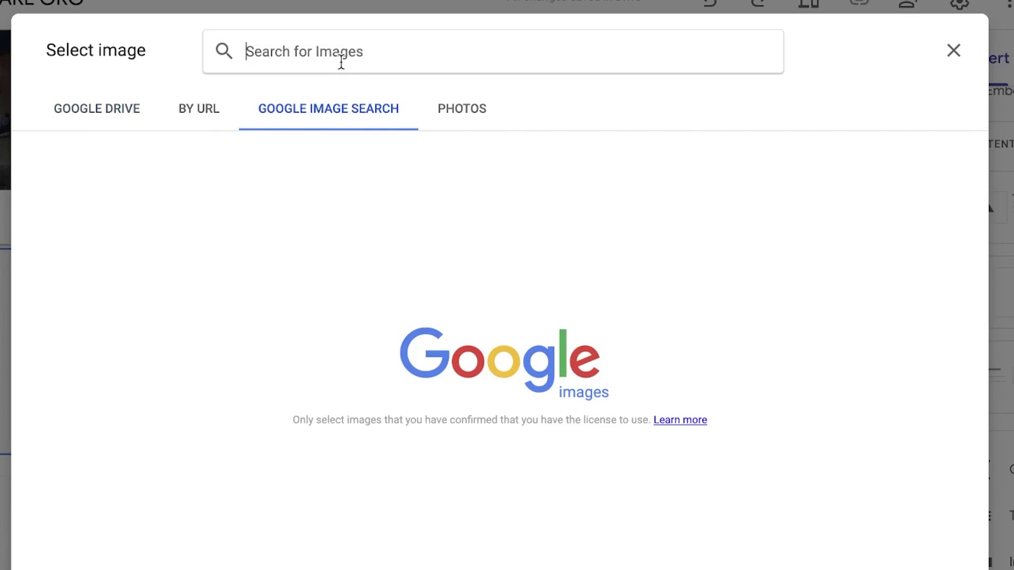
pyautogui.write('pet wel')
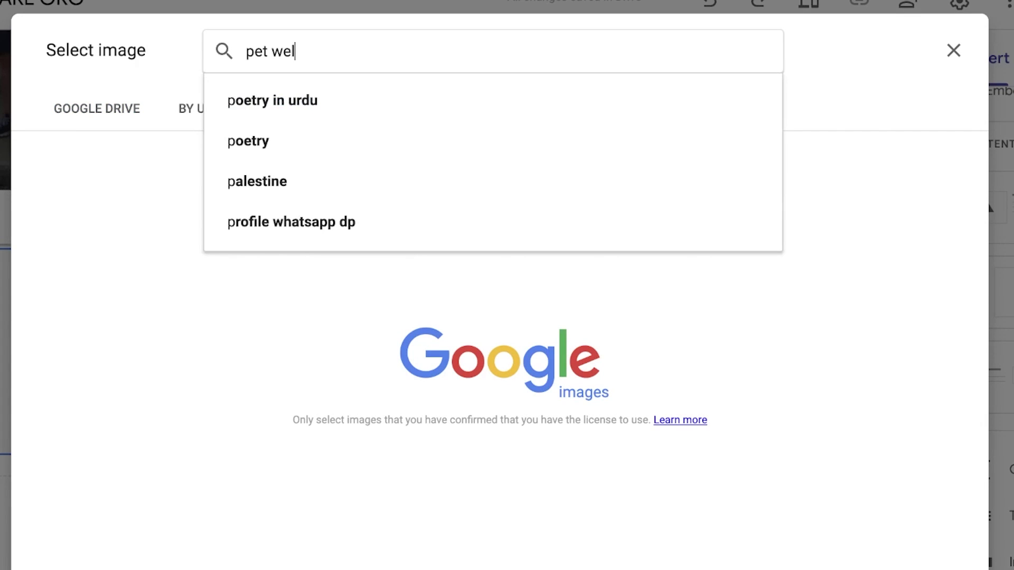
pyautogui.write('d')
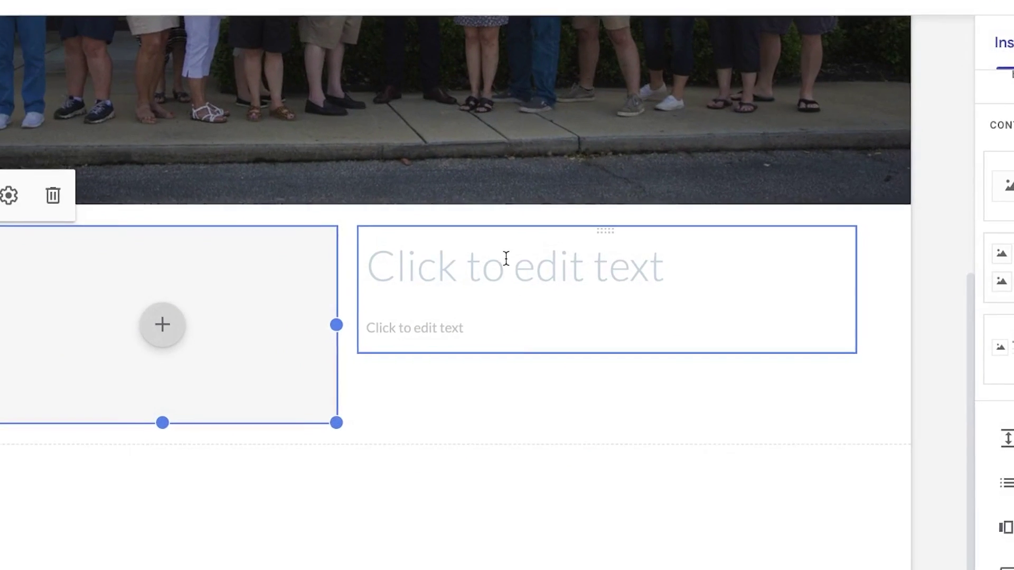
pyautogui.click(564, 219)
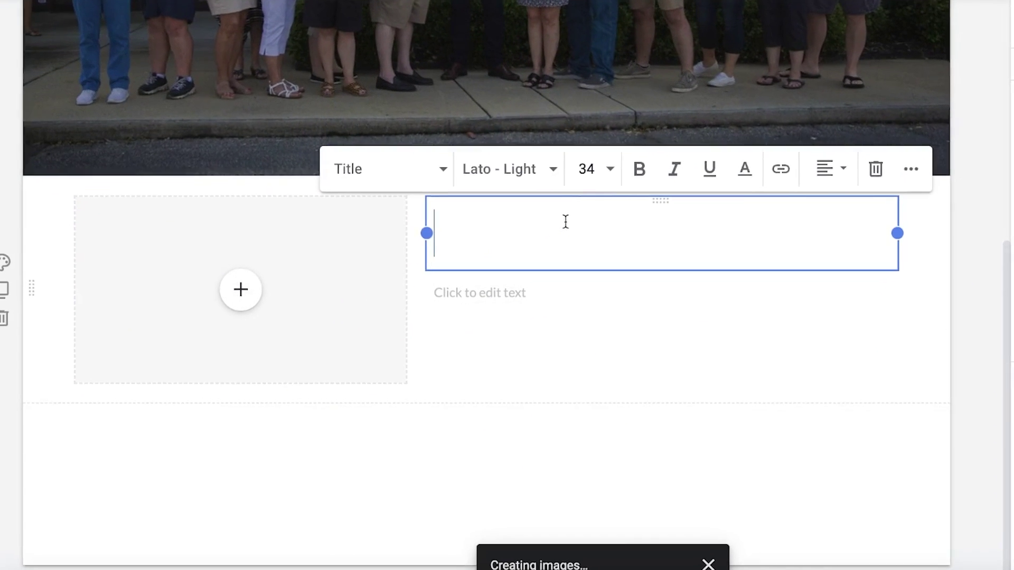
# Enter the section title 'How it started' and body text 'xyz..'
pyautogui.click(581, 213)
pyautogui.write('Our')
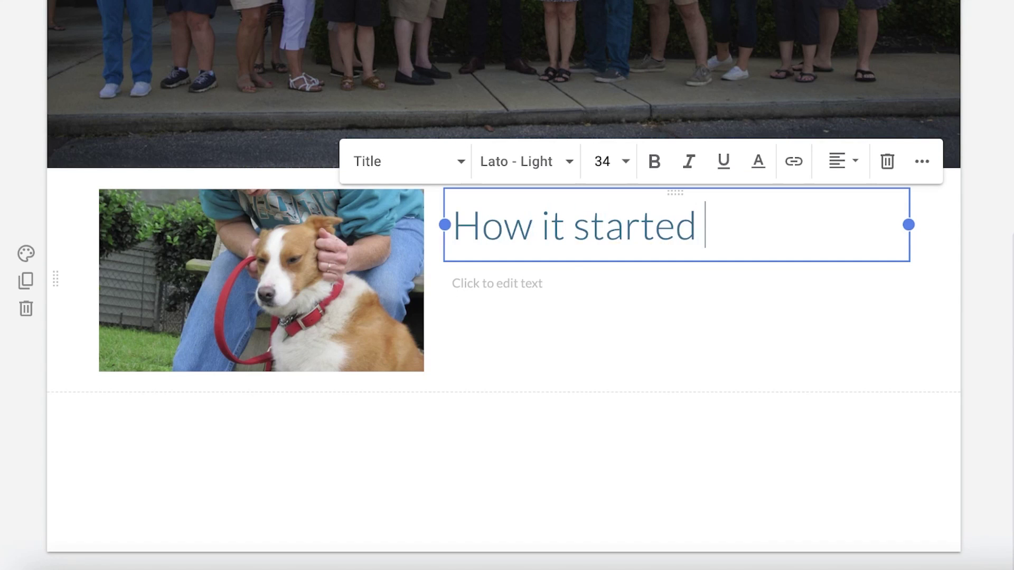
pyautogui.click(522, 288)
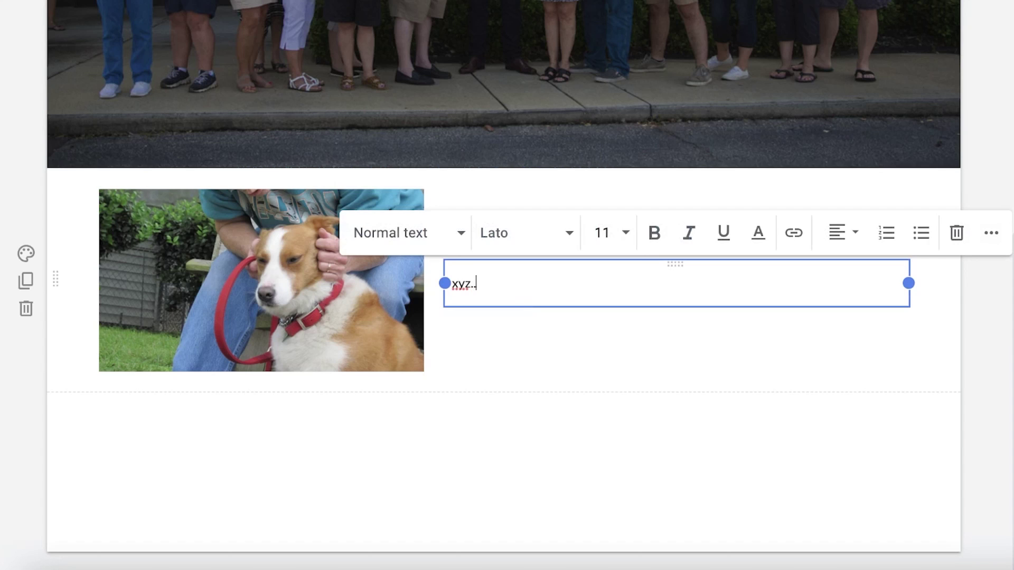
pyautogui.click(625, 397)
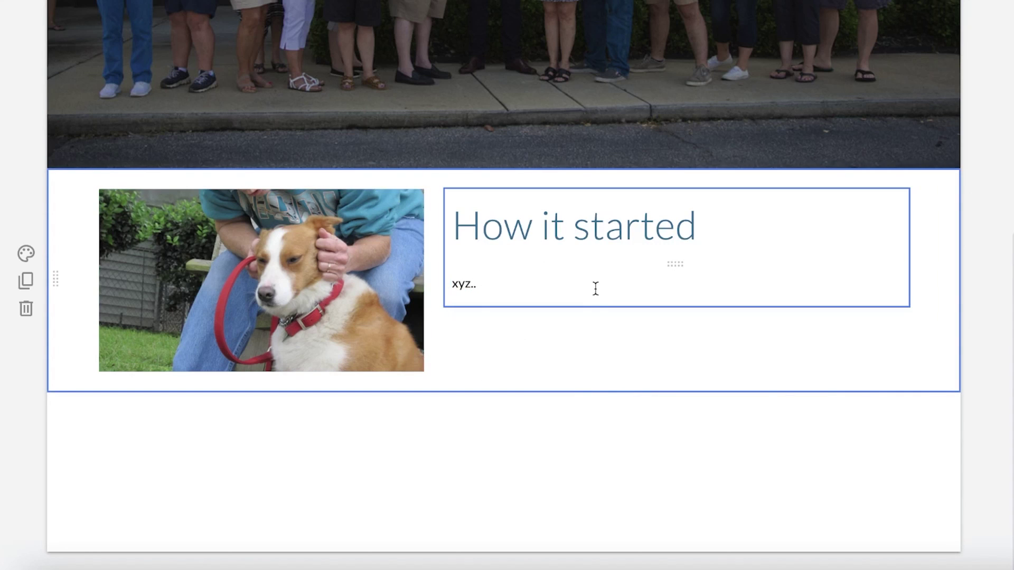
pyautogui.scroll(7, 528, 295)
# Collapse the content blocks list and scroll through the page
pyautogui.scroll(-4, 912, 333)
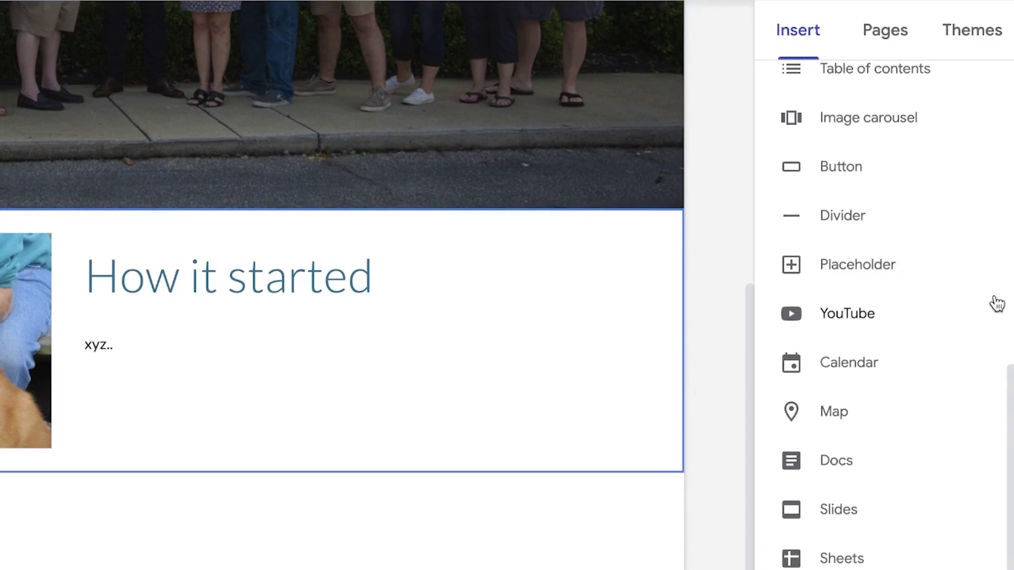
pyautogui.scroll(10, 997, 304)
pyautogui.click(837, 286)
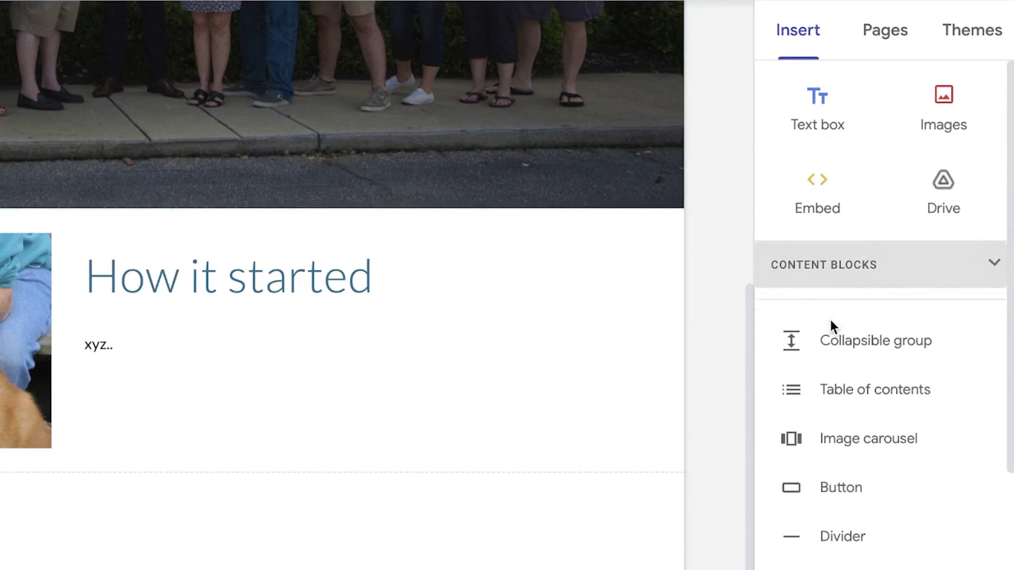
pyautogui.scroll(-3, 836, 338)
pyautogui.scroll(-1, 866, 236)
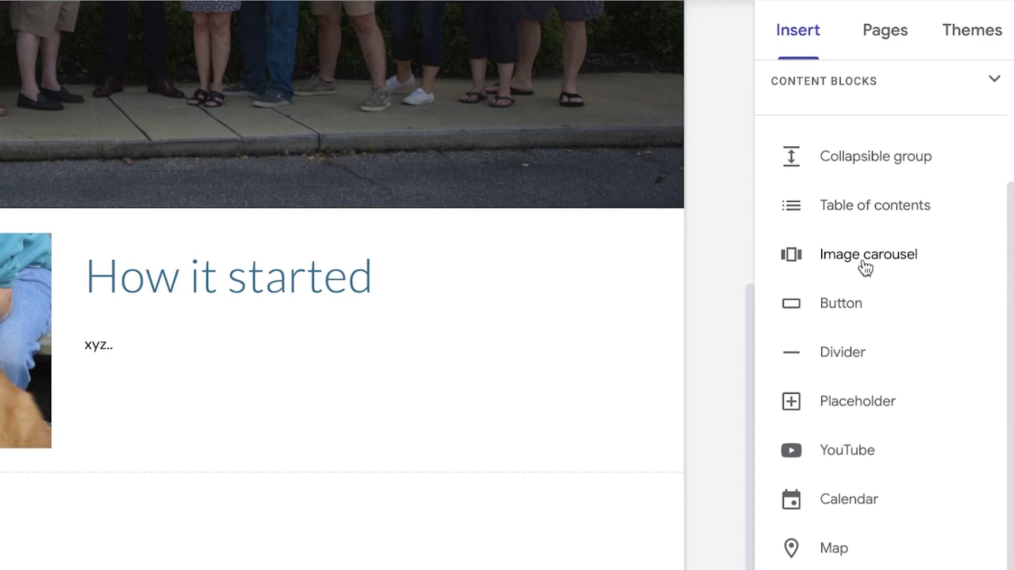
pyautogui.scroll(-1, 845, 351)
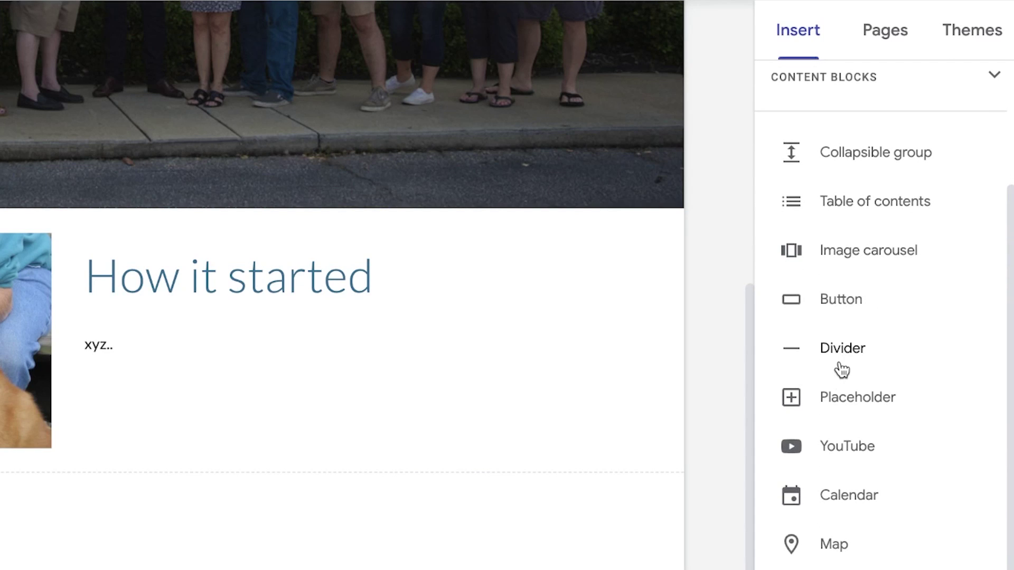
pyautogui.scroll(-3, 834, 420)
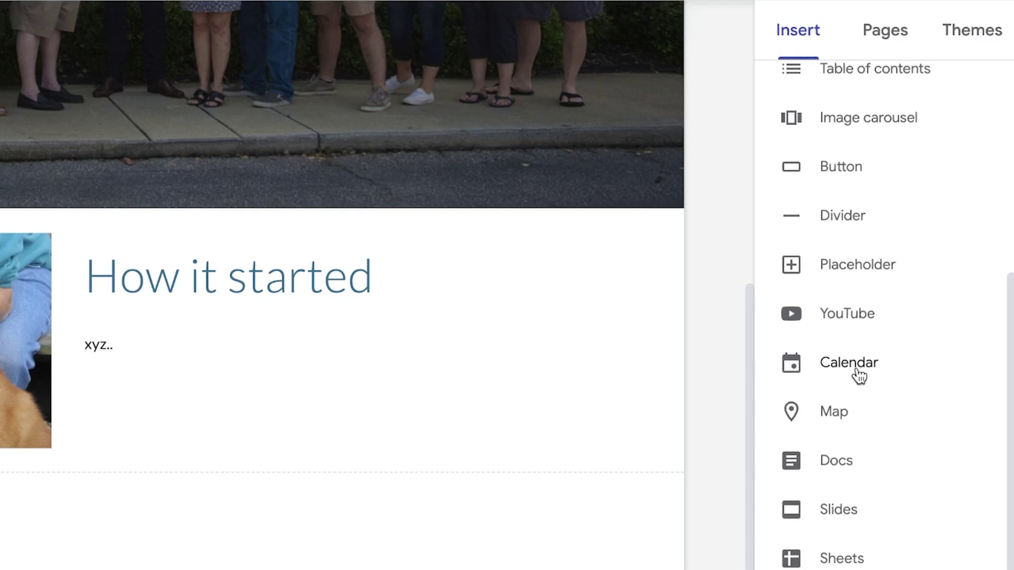
pyautogui.scroll(6, 828, 515)
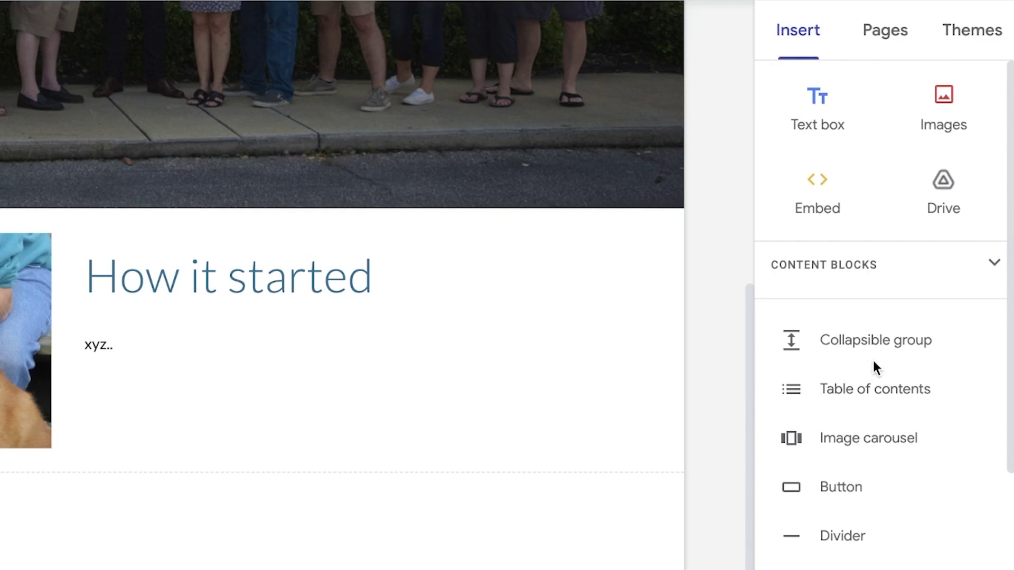
pyautogui.scroll(-4, 827, 528)
# Create a button named 'Donate' and copy the Google search page address for its link
pyautogui.click(834, 314)
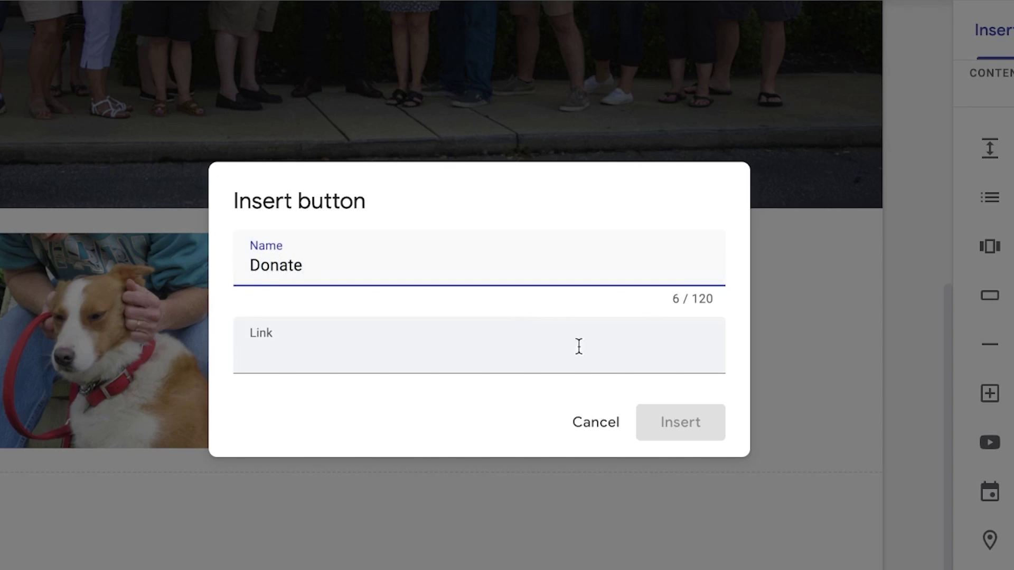
pyautogui.write('a')
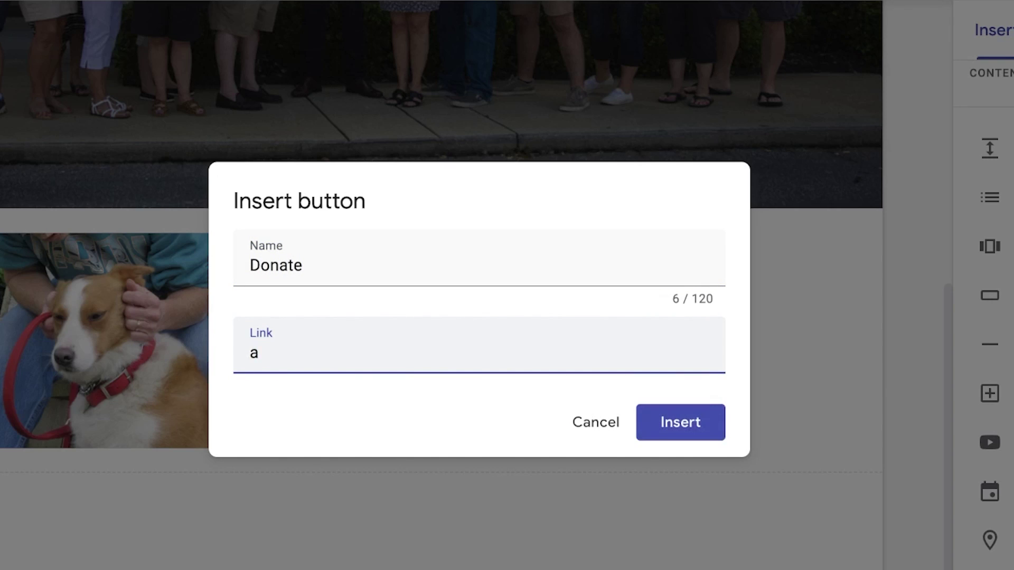
pyautogui.write('\\\\')
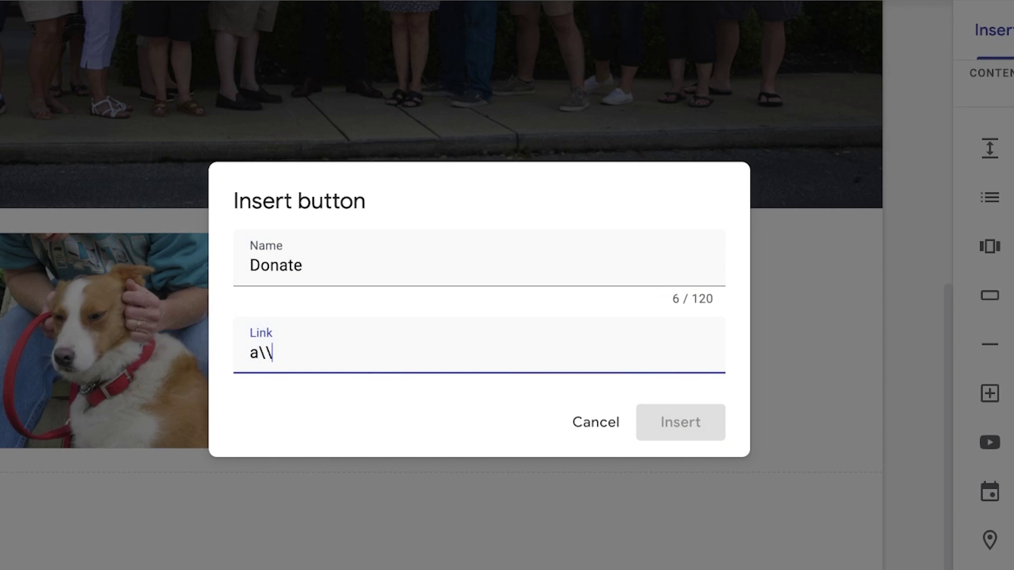
pyautogui.press('BackSpace')
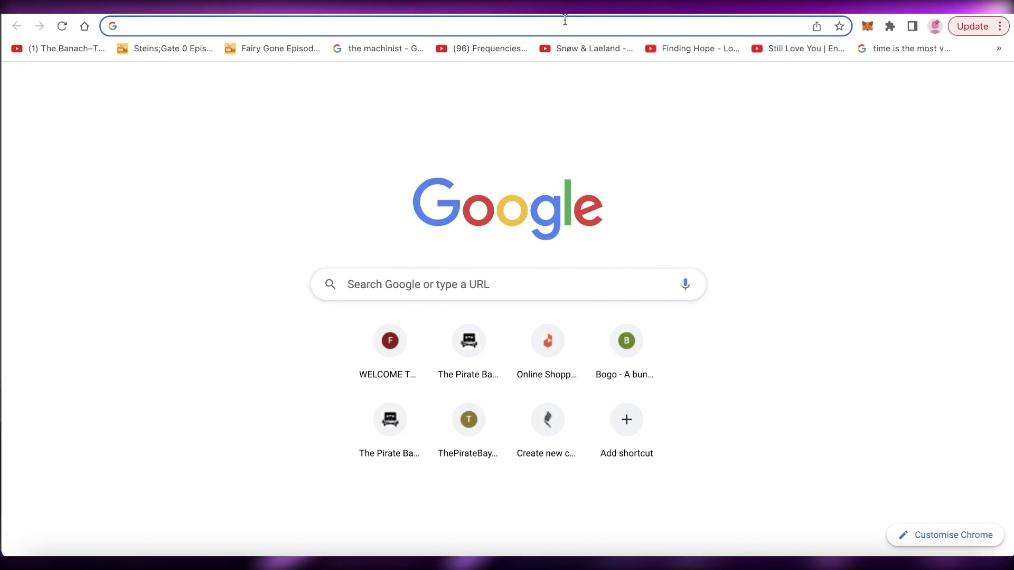
pyautogui.write('googl')
pyautogui.press('Return')
pyautogui.rightClick(438, 26)
pyautogui.click(438, 140)
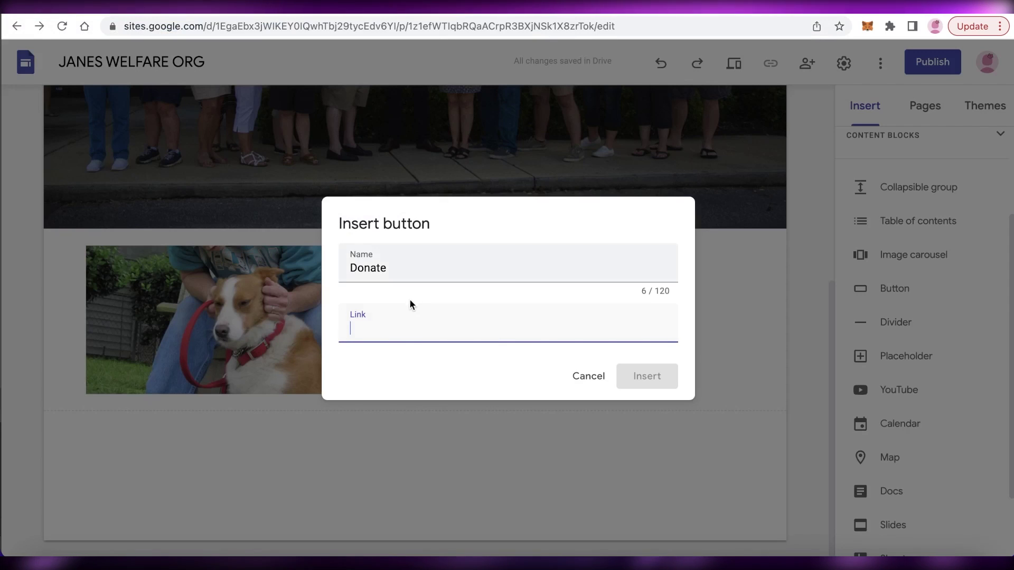
pyautogui.rightClick(375, 331)
# Paste the copied link, insert the Donate button, and centre it in a row below 'How it started'
pyautogui.click(417, 428)
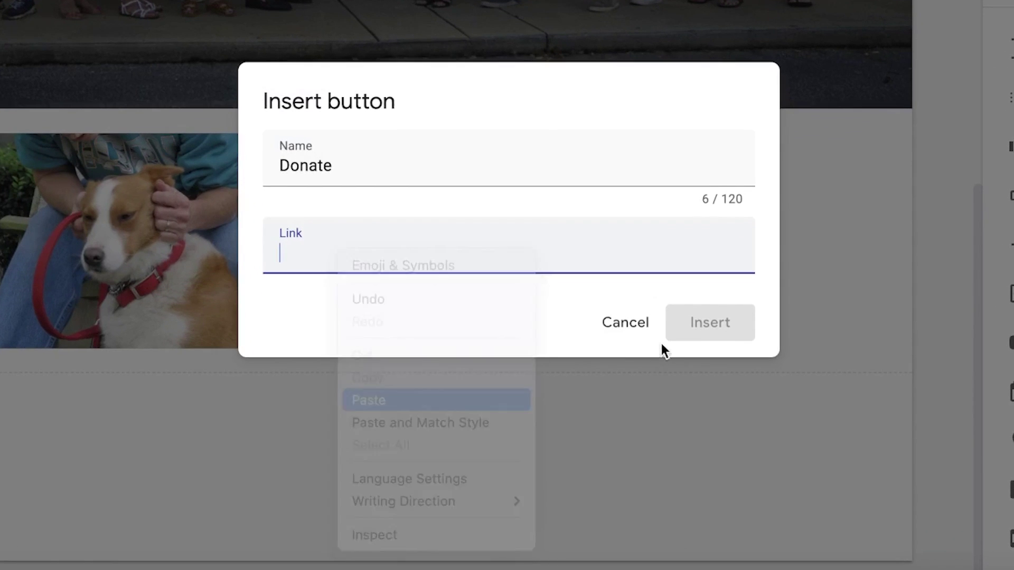
pyautogui.click(694, 338)
pyautogui.moveTo(14, 325); pyautogui.dragTo(422, 306)
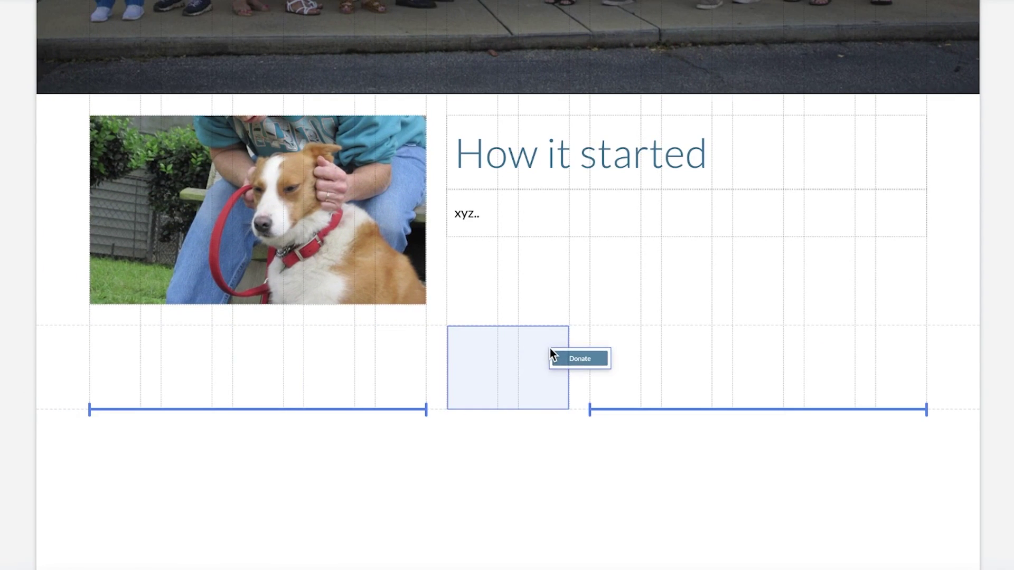
pyautogui.moveTo(549, 347); pyautogui.dragTo(455, 354)
pyautogui.click(707, 367)
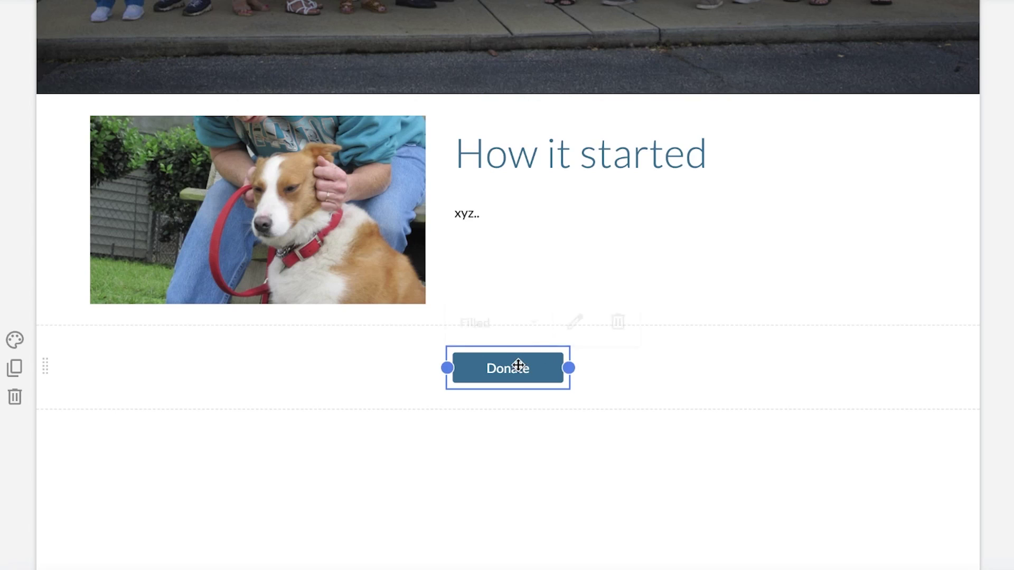
pyautogui.click(566, 432)
pyautogui.click(746, 359)
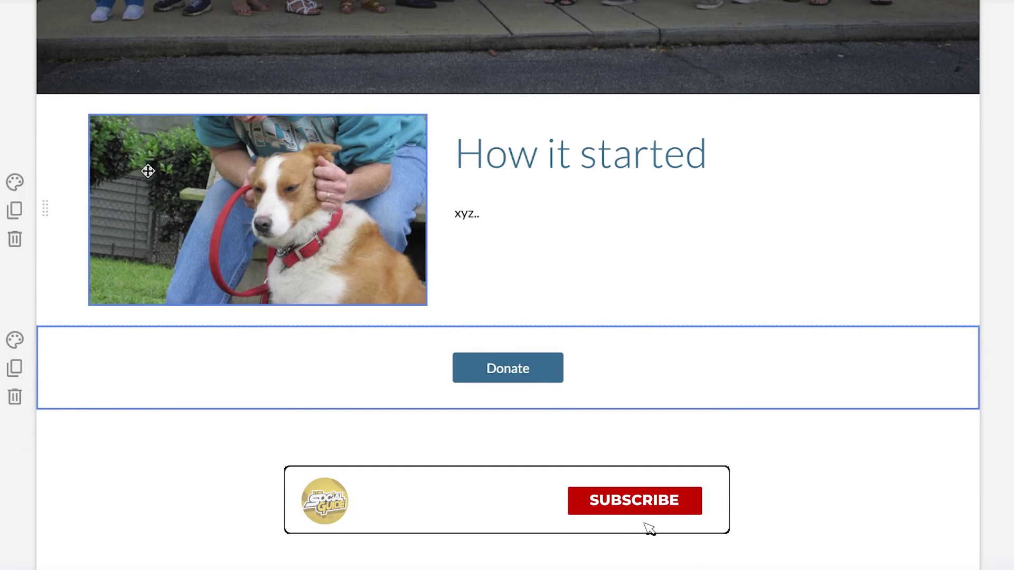
pyautogui.scroll(1, 84, 188)
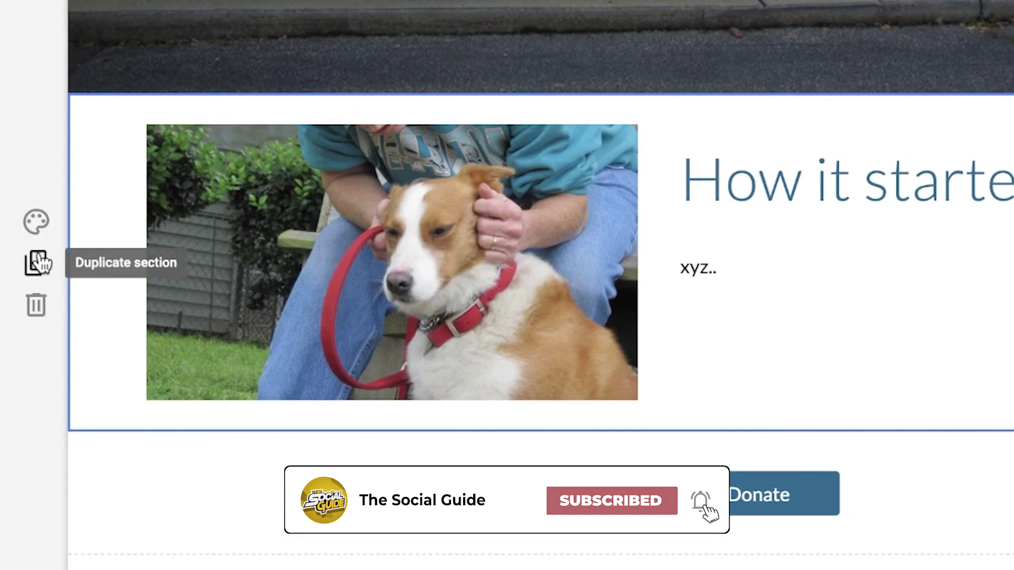
pyautogui.click(38, 219)
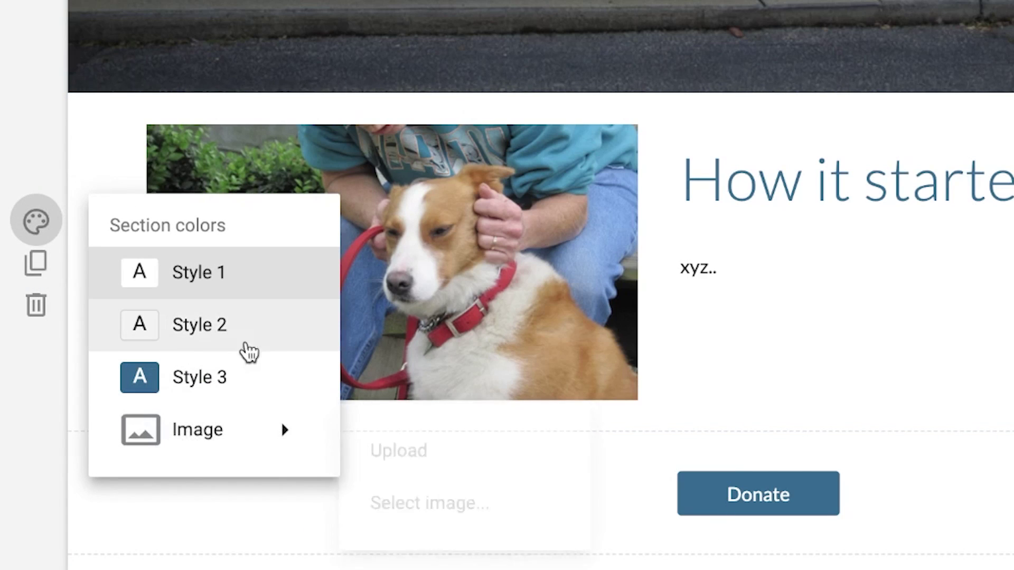
pyautogui.moveTo(292, 447)
pyautogui.click(236, 324)
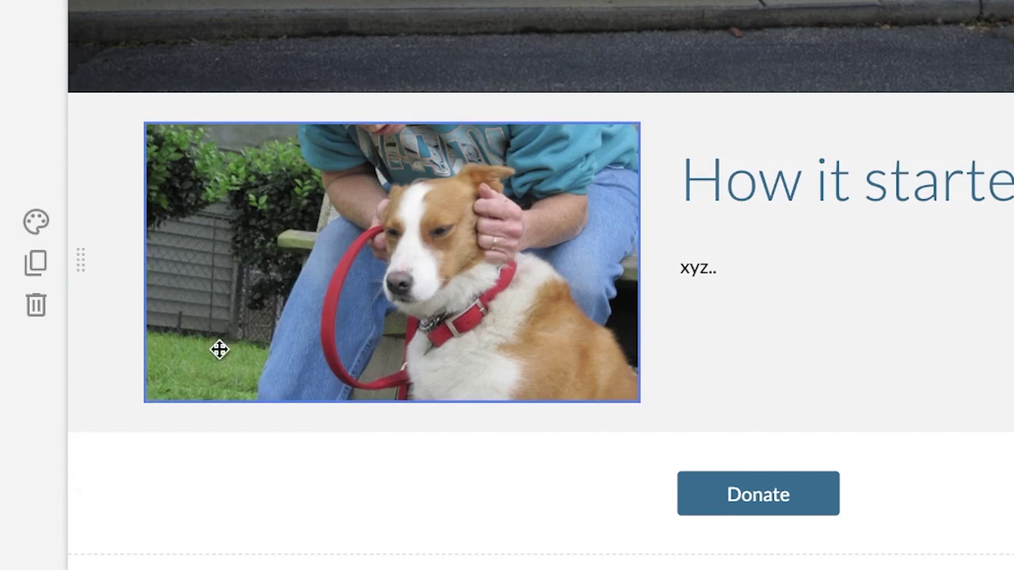
pyautogui.click(36, 221)
pyautogui.click(141, 380)
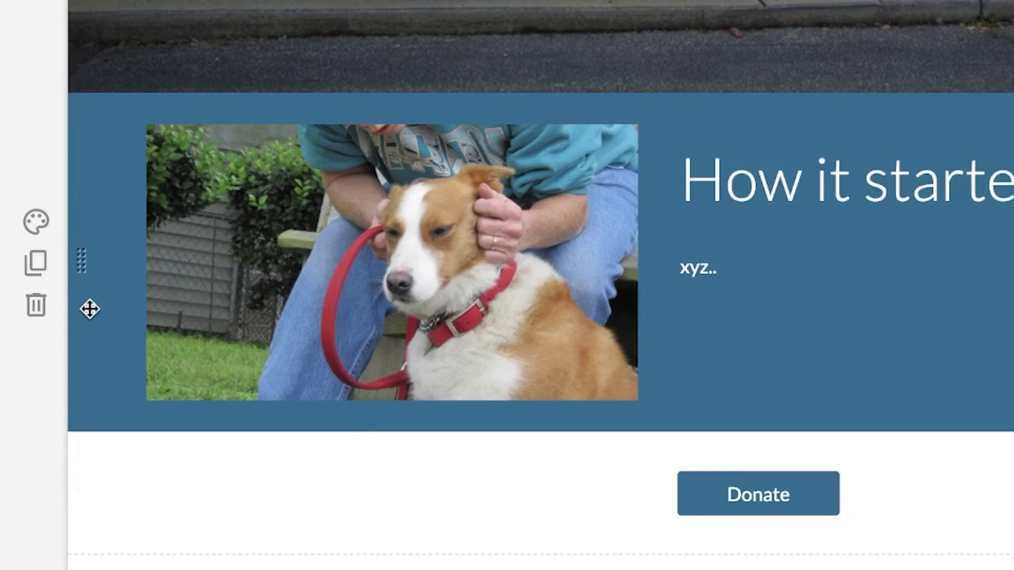
pyautogui.click(24, 232)
pyautogui.click(159, 265)
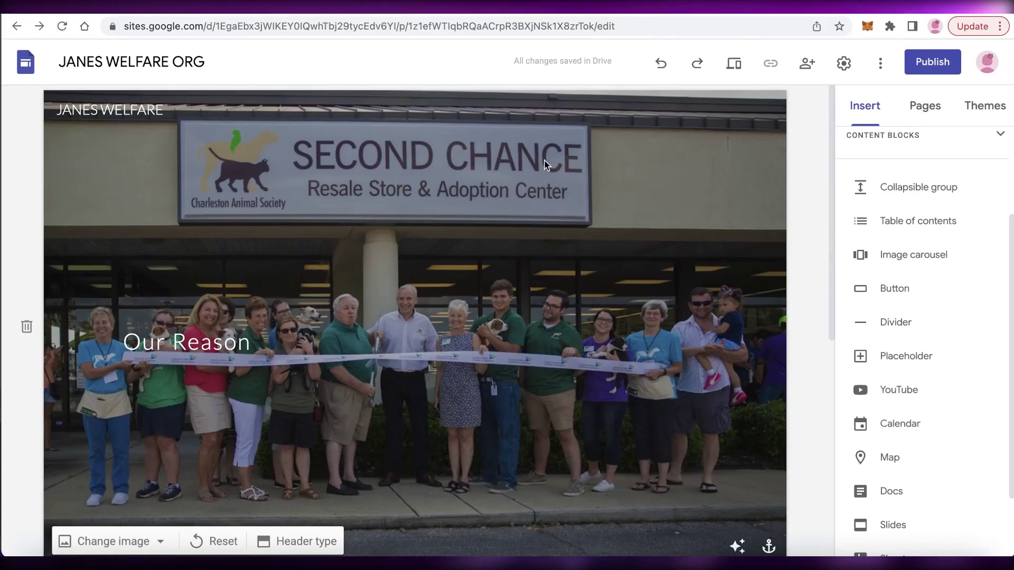
# Try the Diplomat theme, then apply the blue Vision theme to the site
pyautogui.scroll(-1, 793, 190)
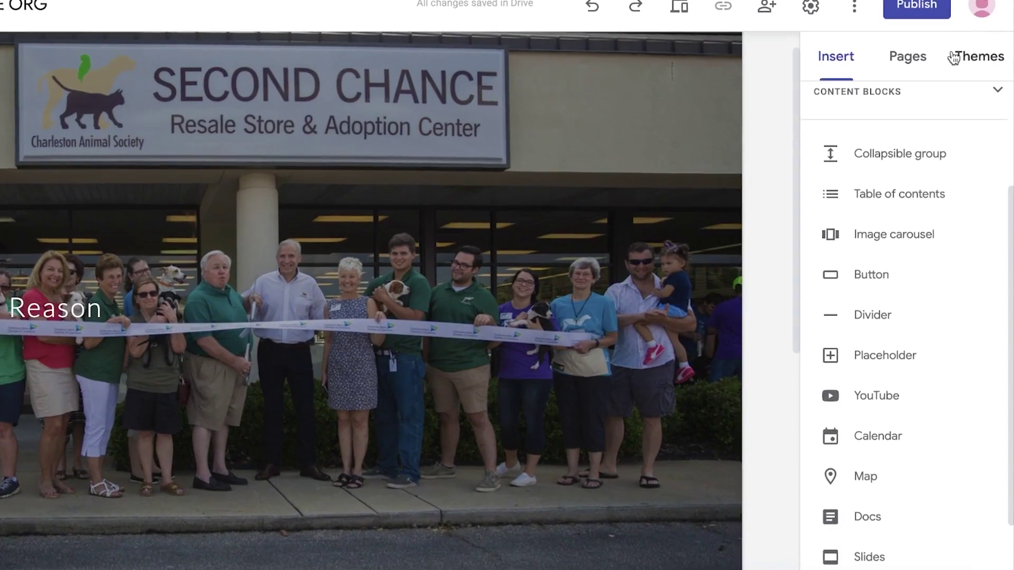
pyautogui.click(954, 57)
pyautogui.scroll(-6, 810, 343)
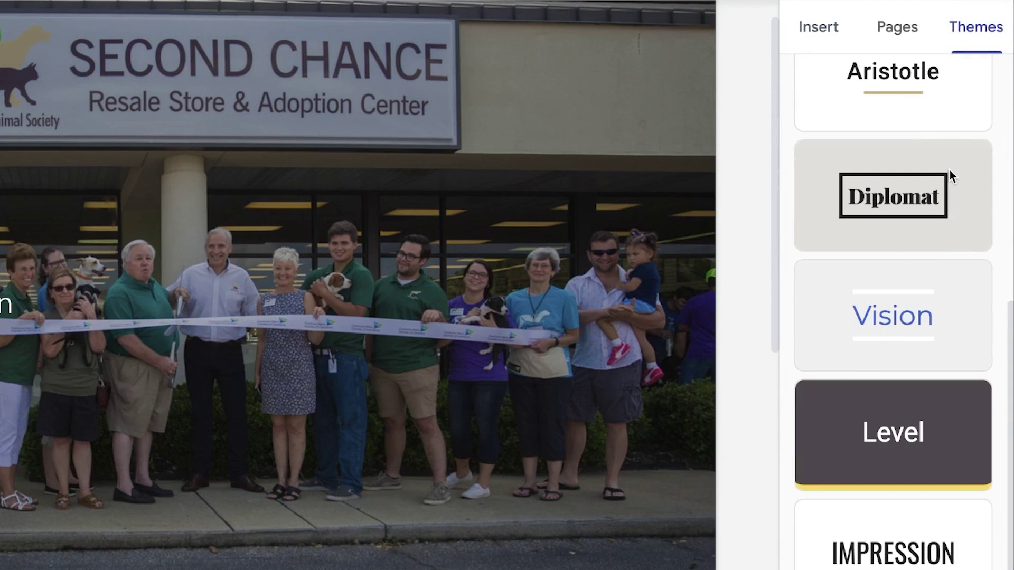
pyautogui.scroll(7, 855, 307)
pyautogui.scroll(-1, 808, 354)
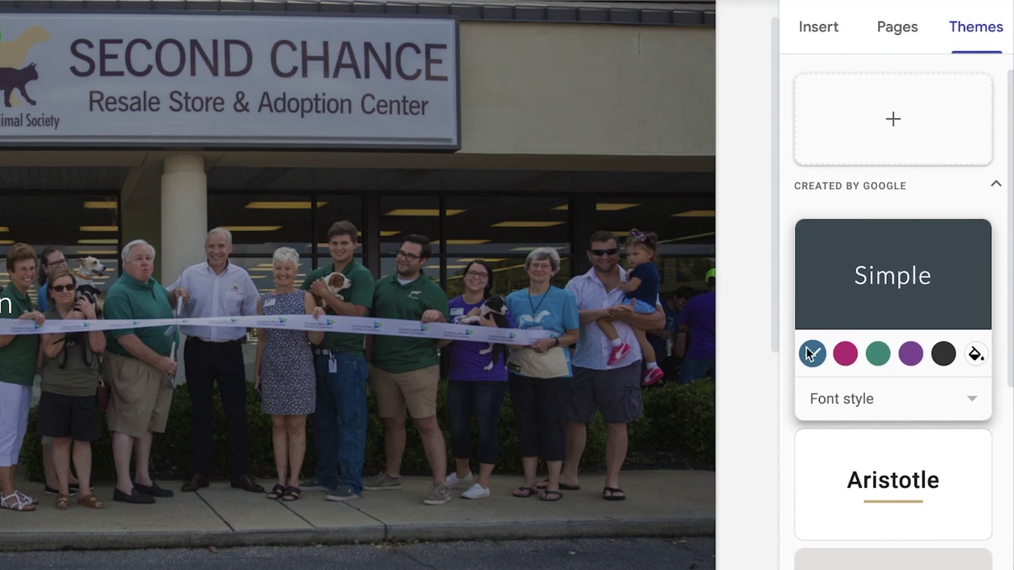
pyautogui.scroll(-7, 916, 227)
pyautogui.click(889, 164)
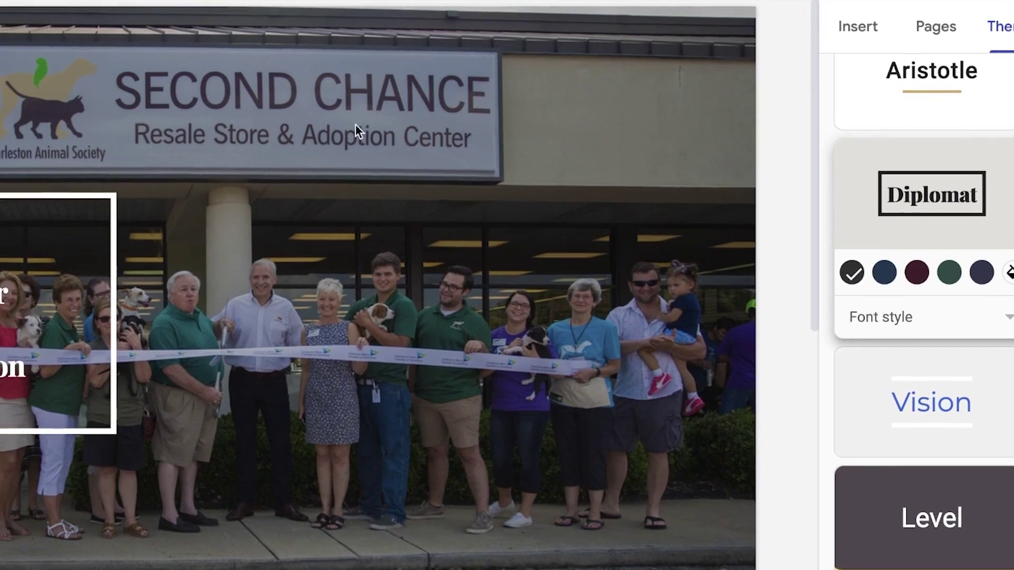
pyautogui.scroll(-5, 654, 118)
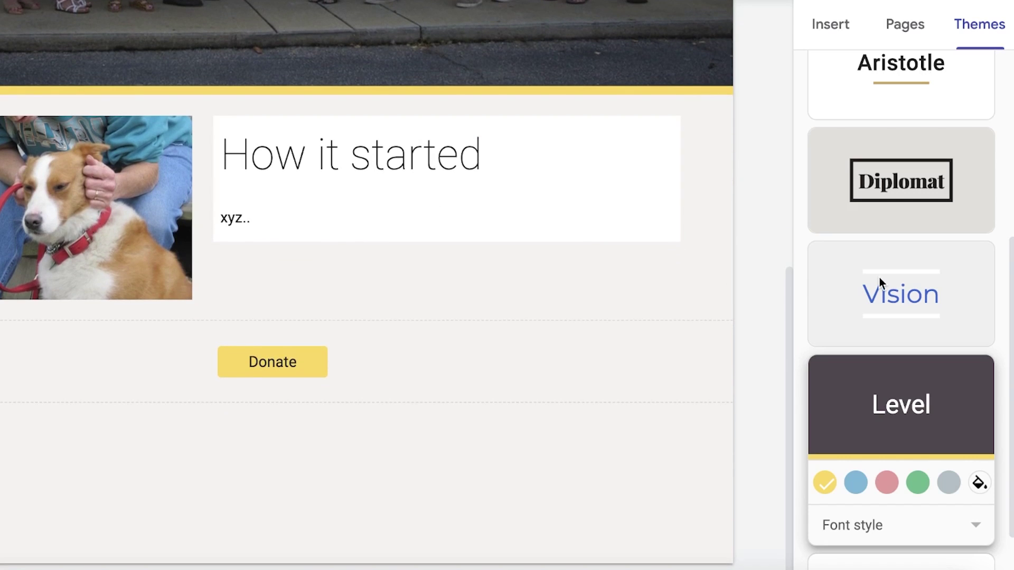
pyautogui.click(879, 277)
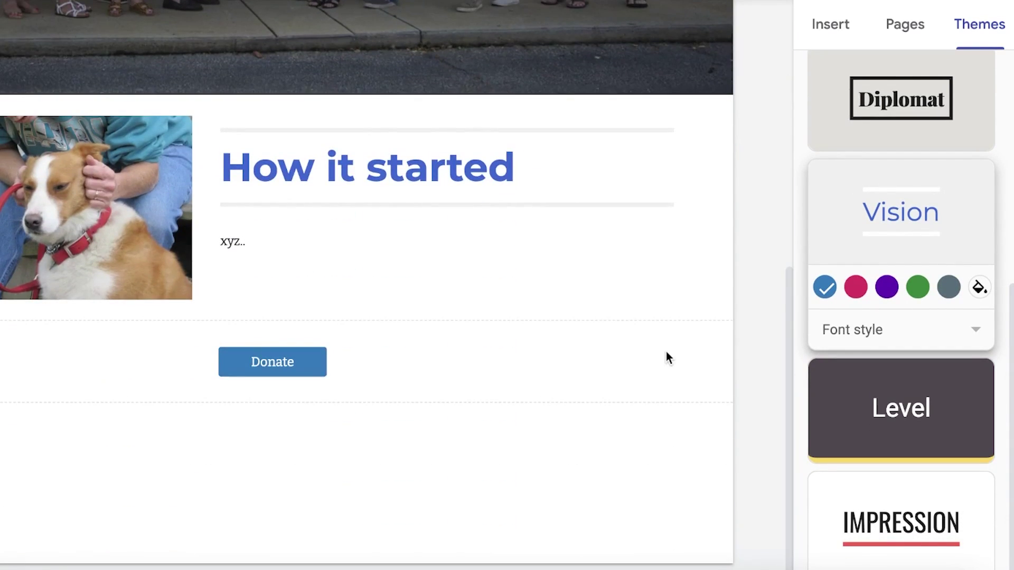
pyautogui.scroll(5, 823, 331)
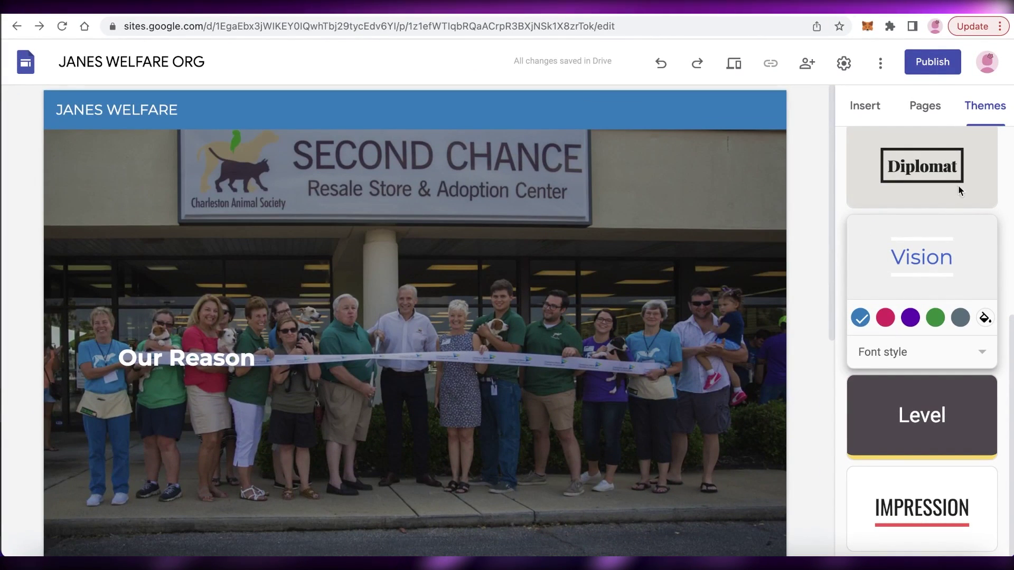
# Insert a divider under the Donate button, then open and close the Calendar picker without adding one
pyautogui.click(864, 105)
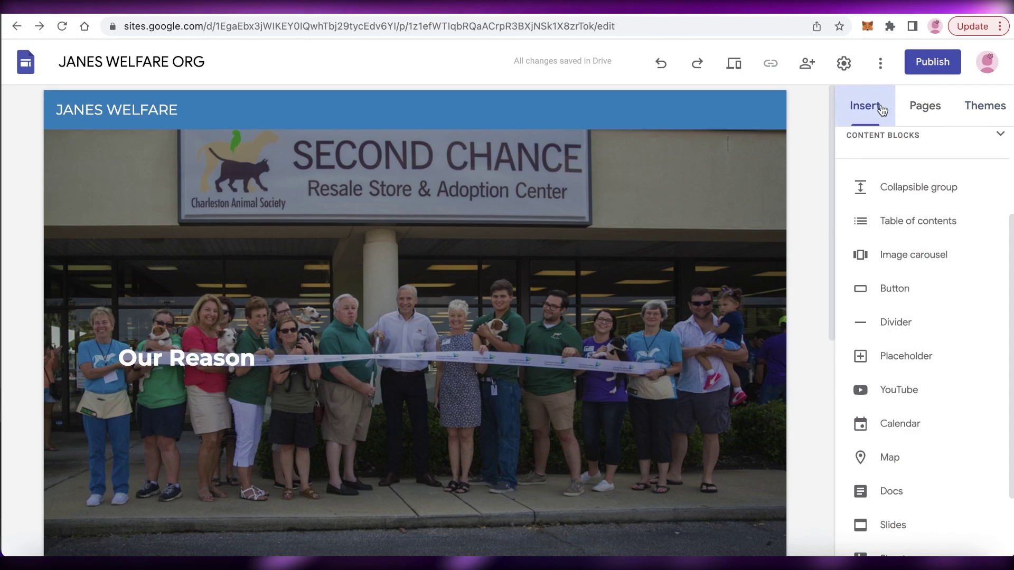
pyautogui.scroll(-2, 878, 280)
pyautogui.click(885, 235)
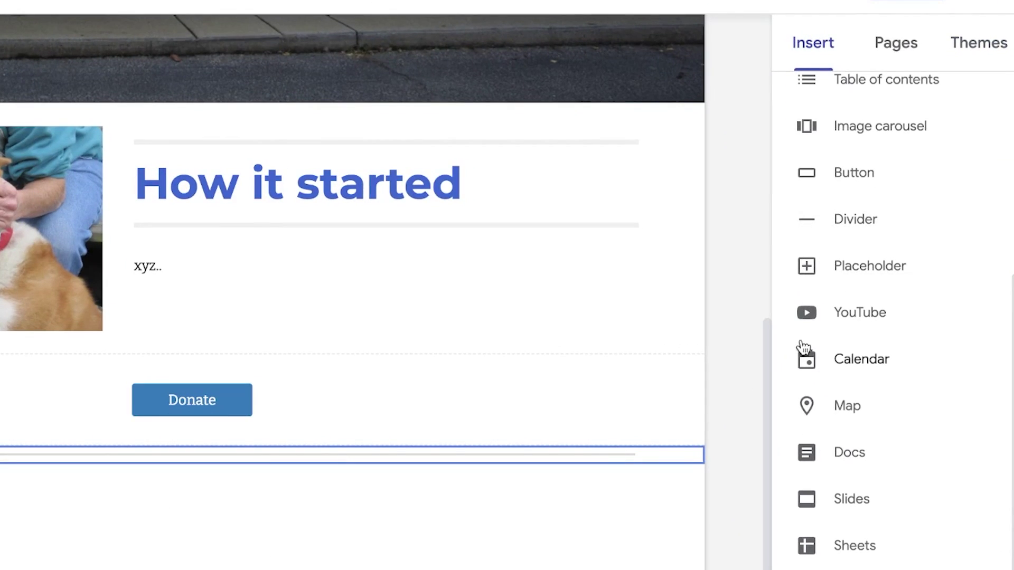
pyautogui.click(702, 348)
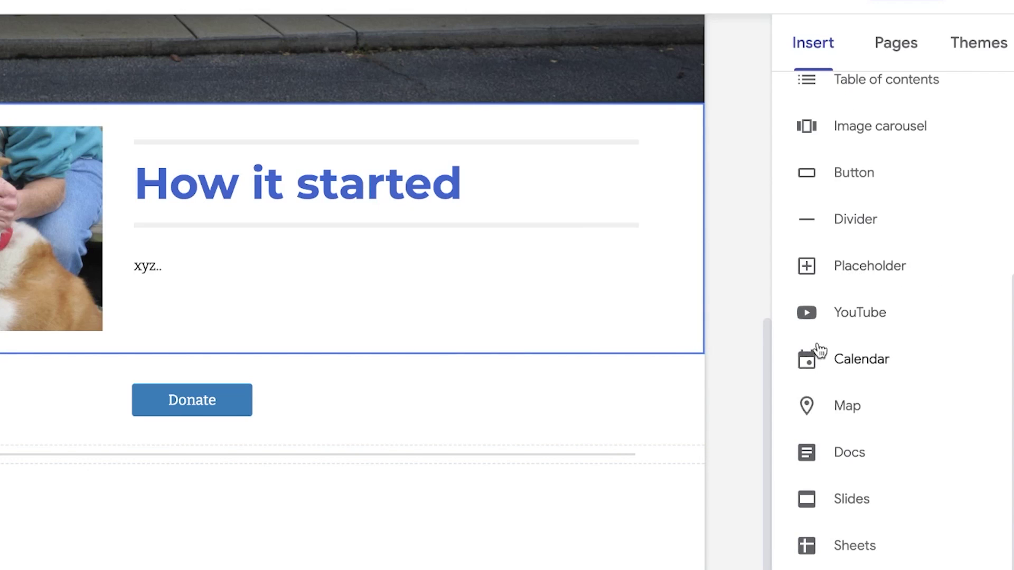
pyautogui.click(817, 369)
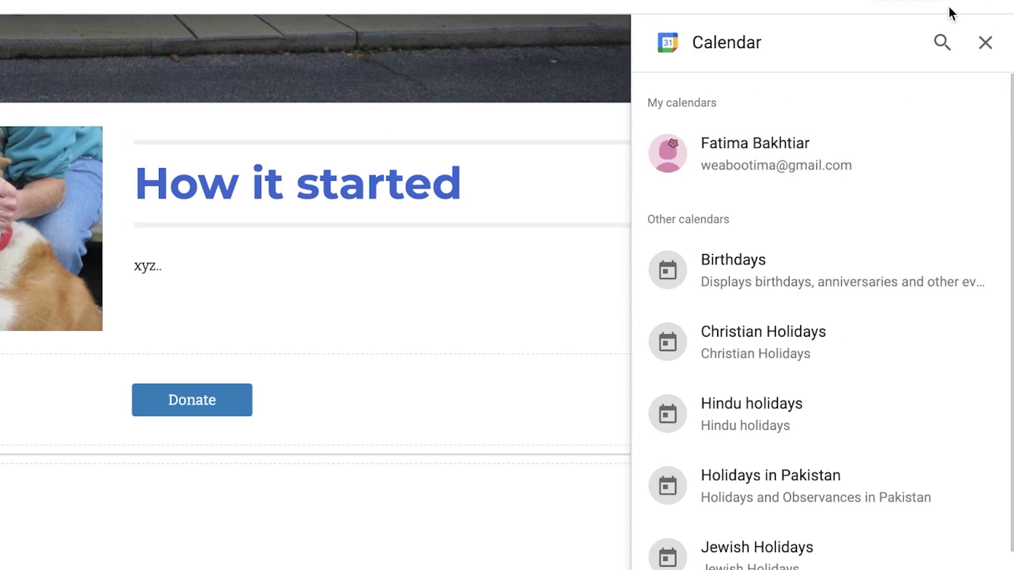
pyautogui.click(985, 42)
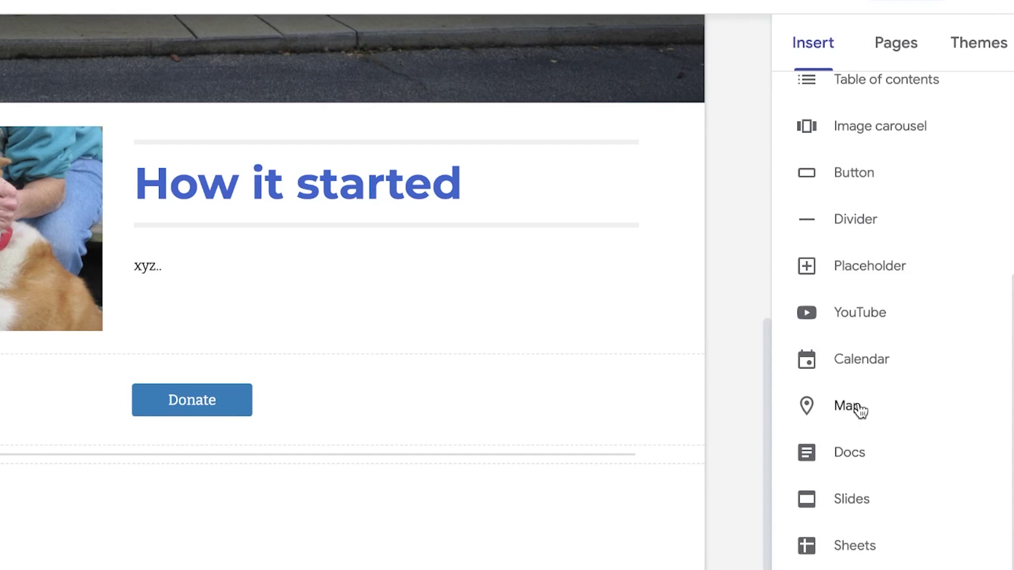
# Insert a world map block onto the page
pyautogui.click(808, 420)
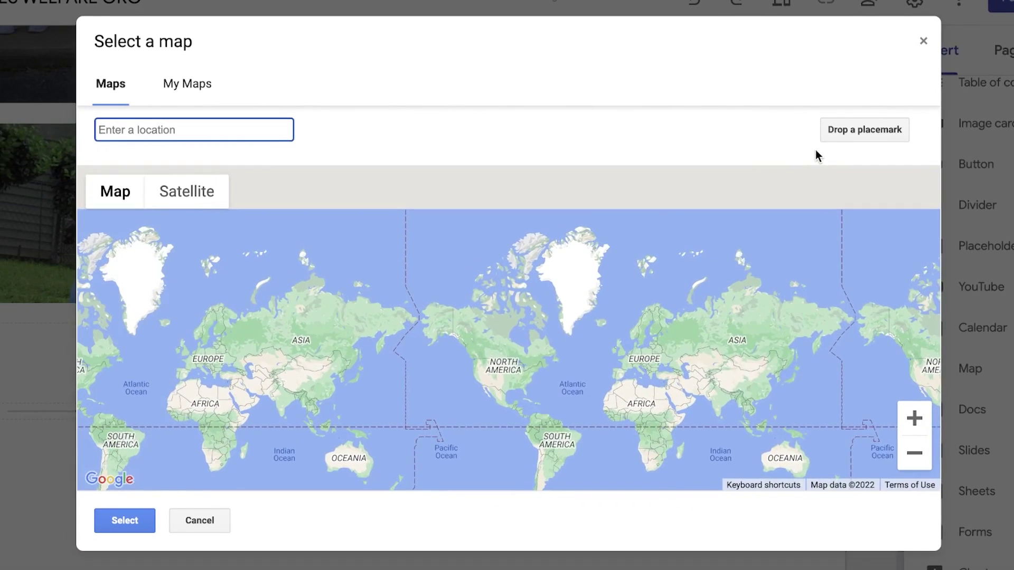
pyautogui.scroll(-2, 486, 358)
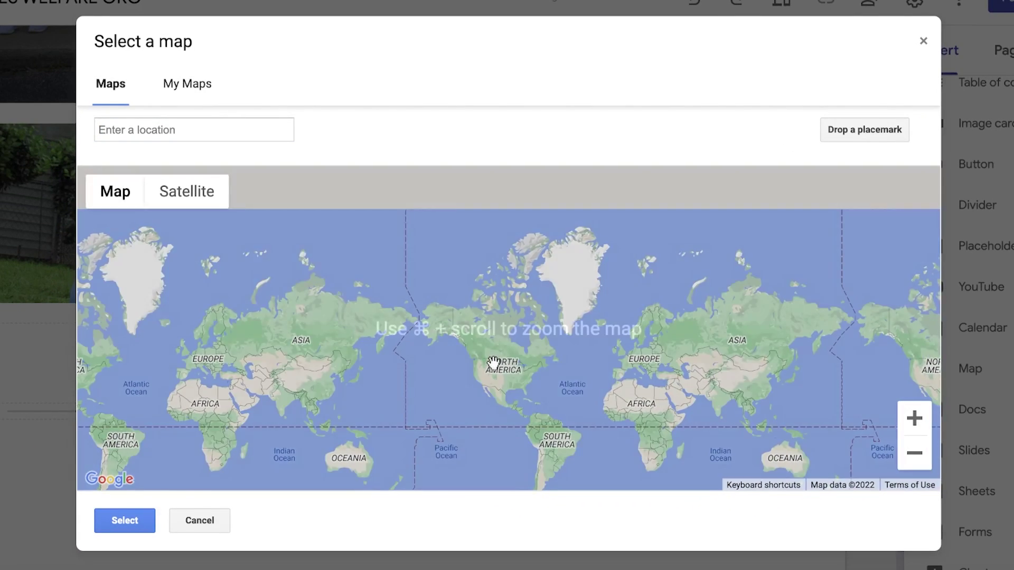
pyautogui.click(125, 521)
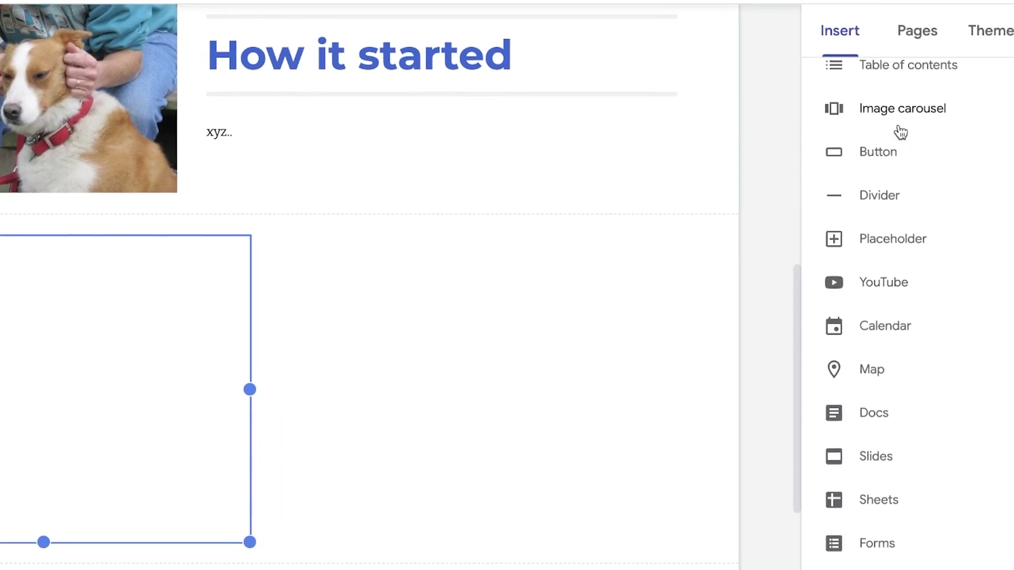
pyautogui.scroll(5, 900, 132)
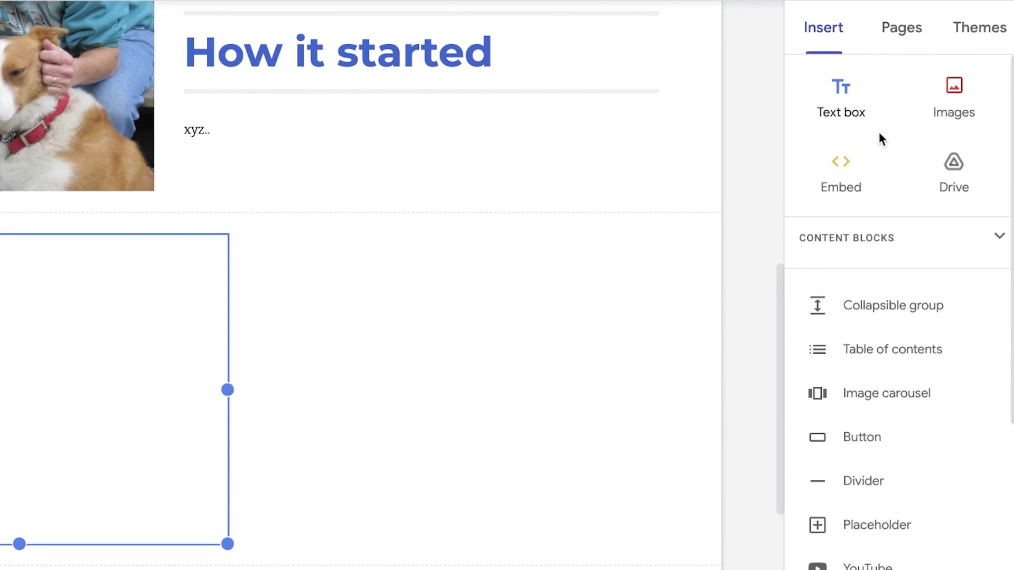
# Add a new text box, delete an empty text section, and widen the map block to the right
pyautogui.click(869, 115)
pyautogui.scroll(2, 516, 368)
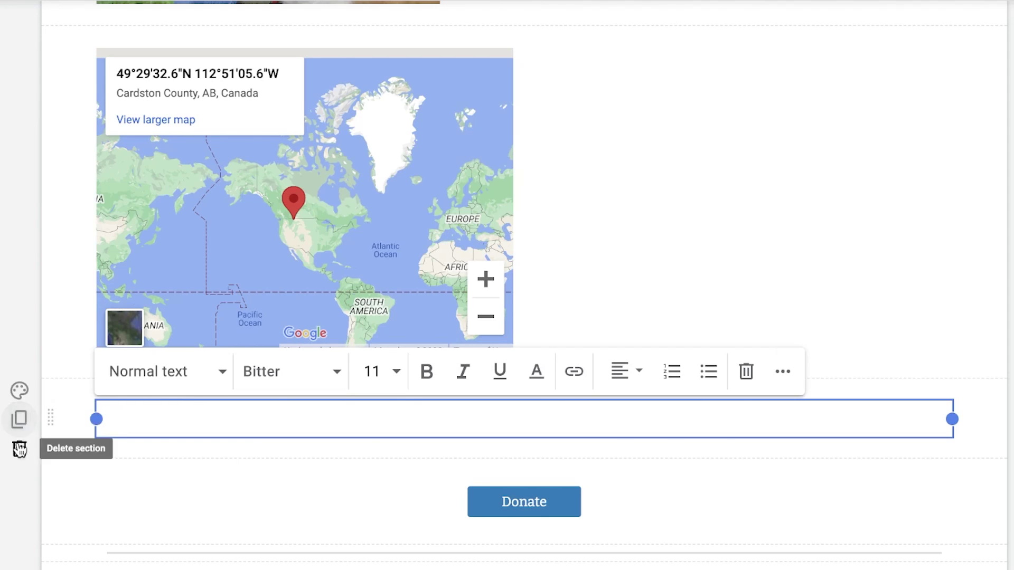
pyautogui.click(19, 449)
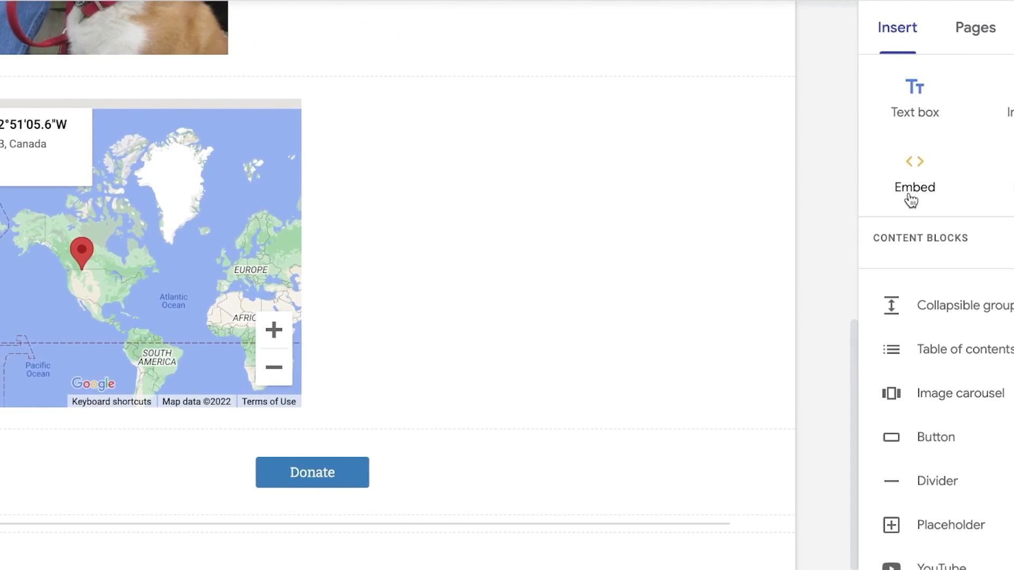
pyautogui.scroll(-3, 819, 407)
pyautogui.scroll(-3, 819, 406)
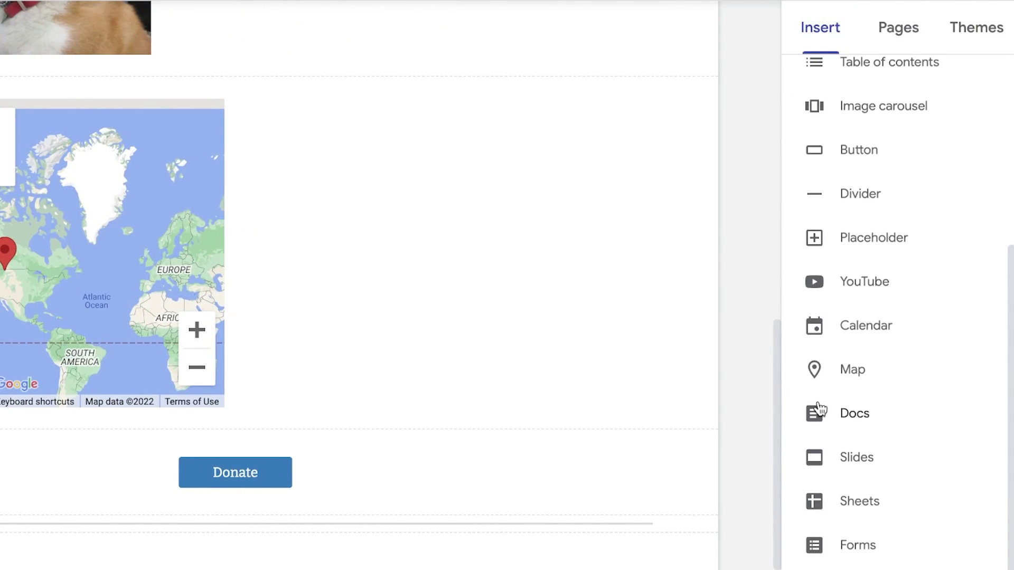
pyautogui.moveTo(224, 253); pyautogui.dragTo(684, 196)
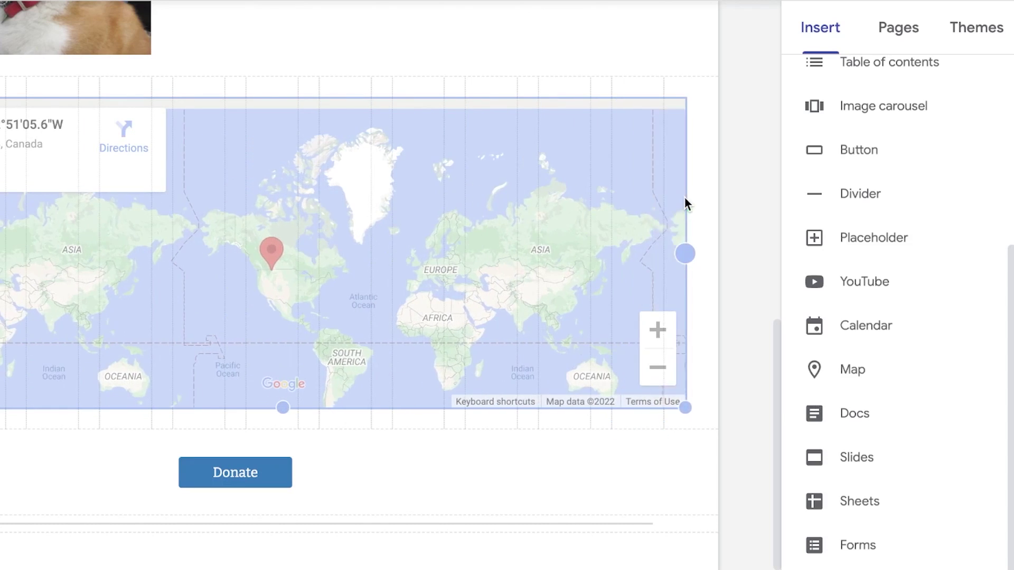
# Drag the Donate section and the empty text section by their handles so both sit above the map
pyautogui.scroll(2, 867, 87)
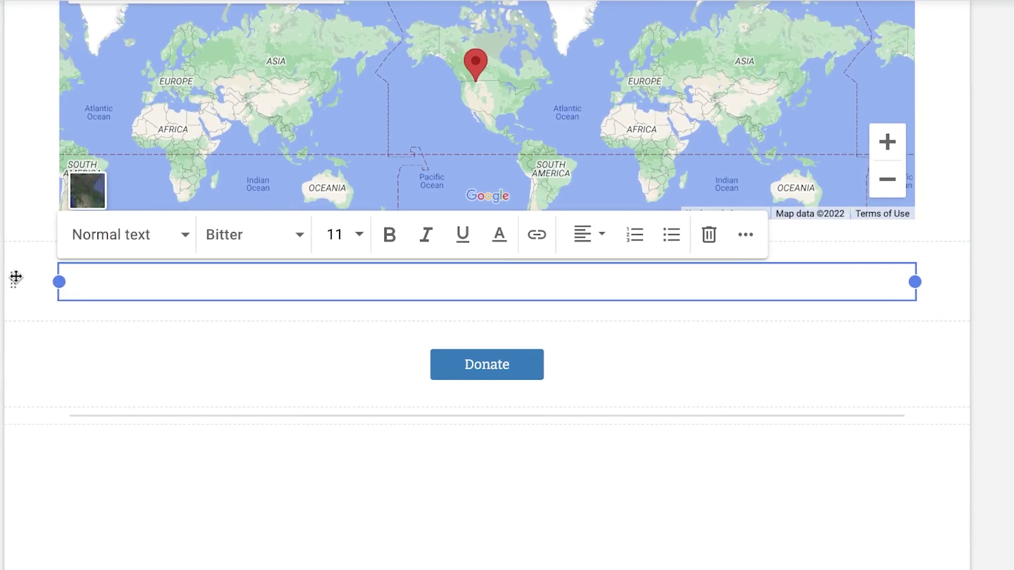
pyautogui.click(29, 276)
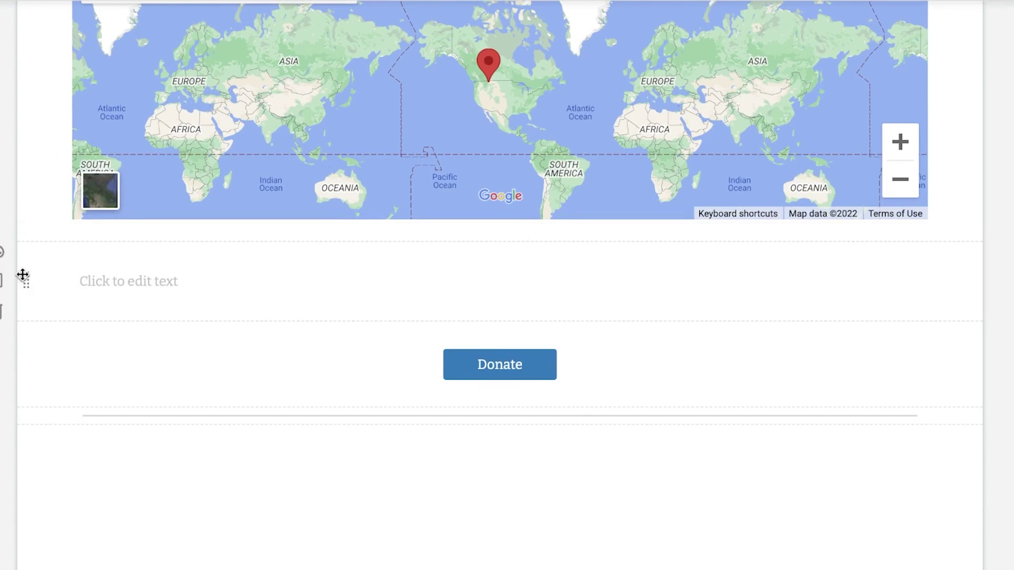
pyautogui.moveTo(31, 289); pyautogui.dragTo(2, 480)
pyautogui.scroll(-9, 1, 480)
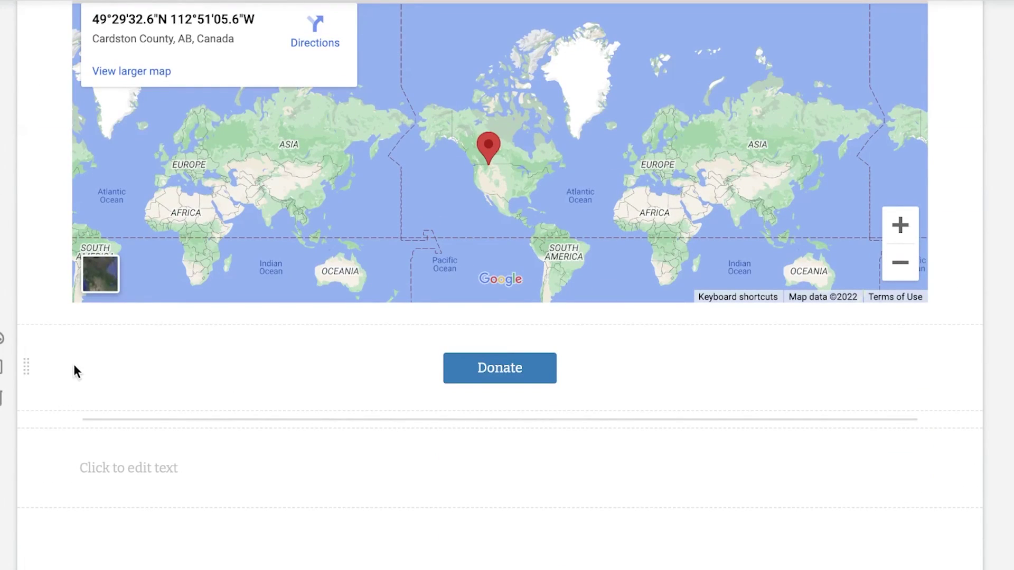
pyautogui.moveTo(75, 371); pyautogui.dragTo(150, 350)
pyautogui.scroll(-7, 13, 419)
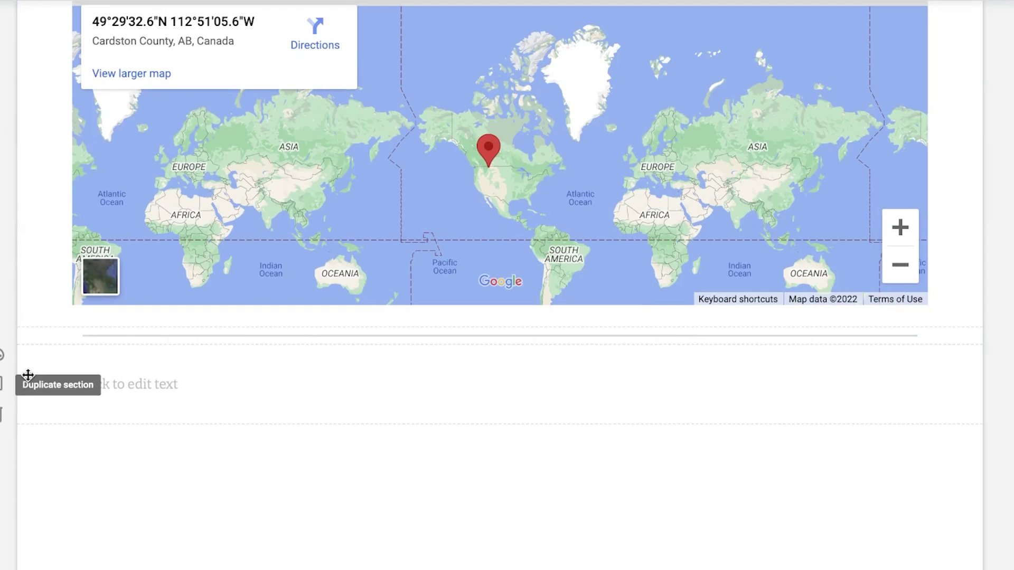
pyautogui.moveTo(28, 375); pyautogui.dragTo(43, 201)
# Type 'our location' into the empty text box above the map
pyautogui.click(158, 158)
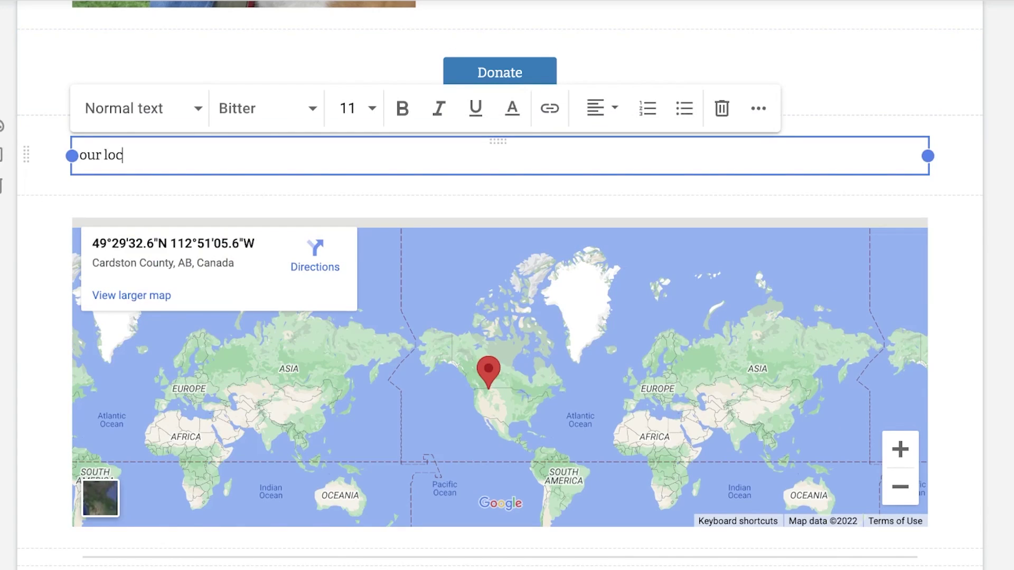
pyautogui.write('our location')
pyautogui.scroll(-3, 921, 326)
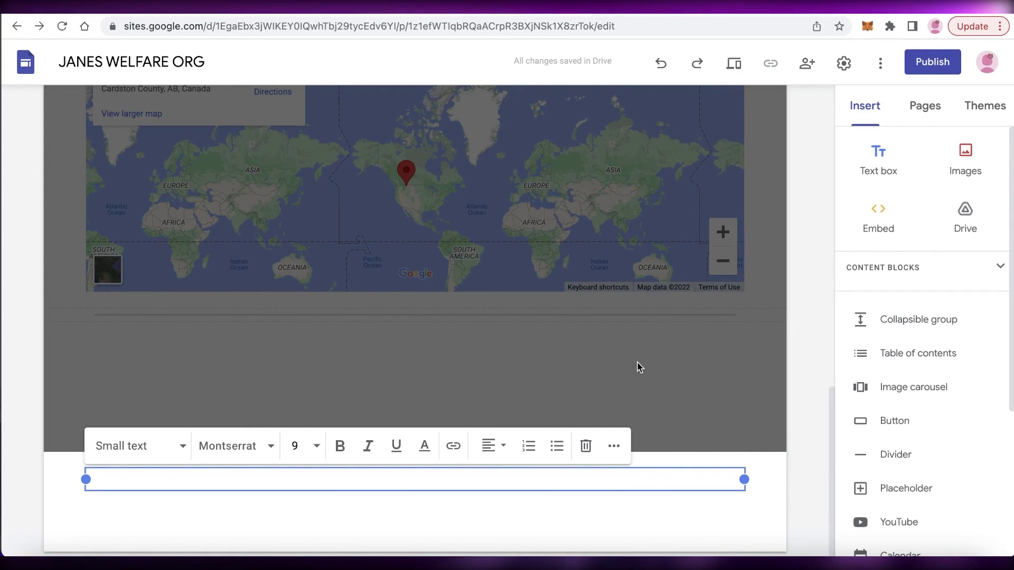
# Review Manage viewers, tick 'Request public search engines to not display my site', and publish at janes-welfare
pyautogui.click(810, 280)
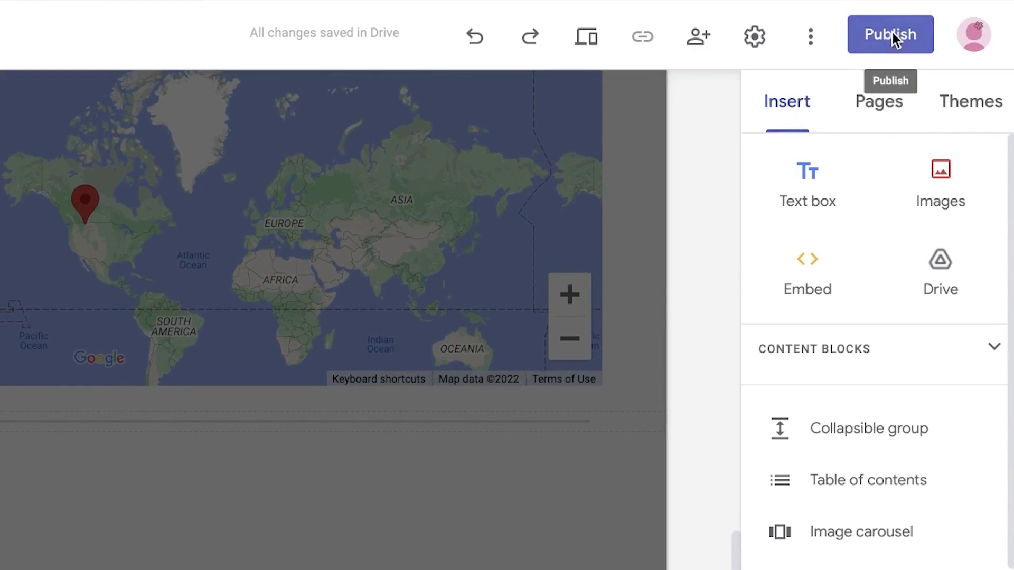
pyautogui.click(905, 55)
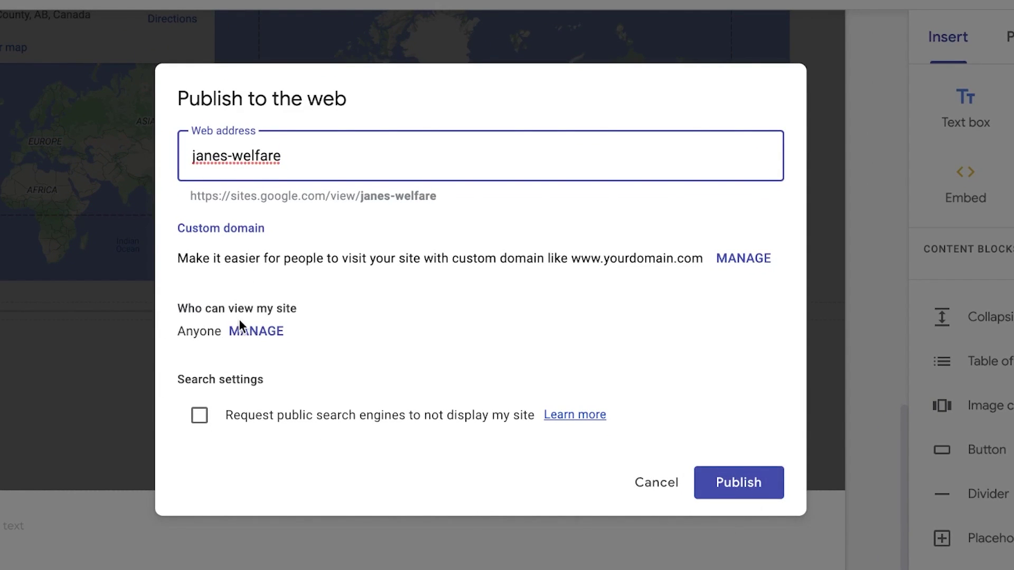
pyautogui.click(265, 334)
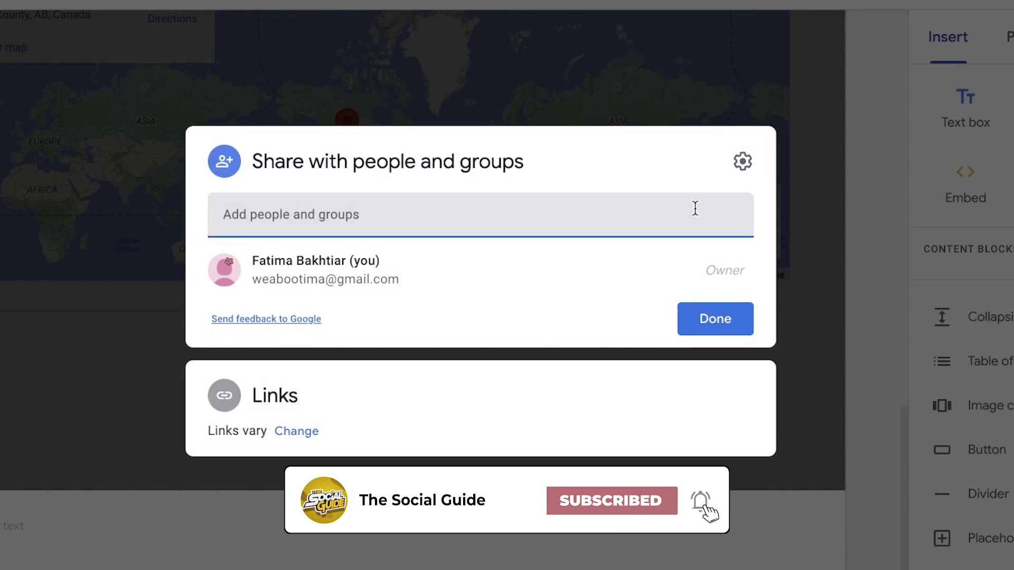
pyautogui.click(807, 273)
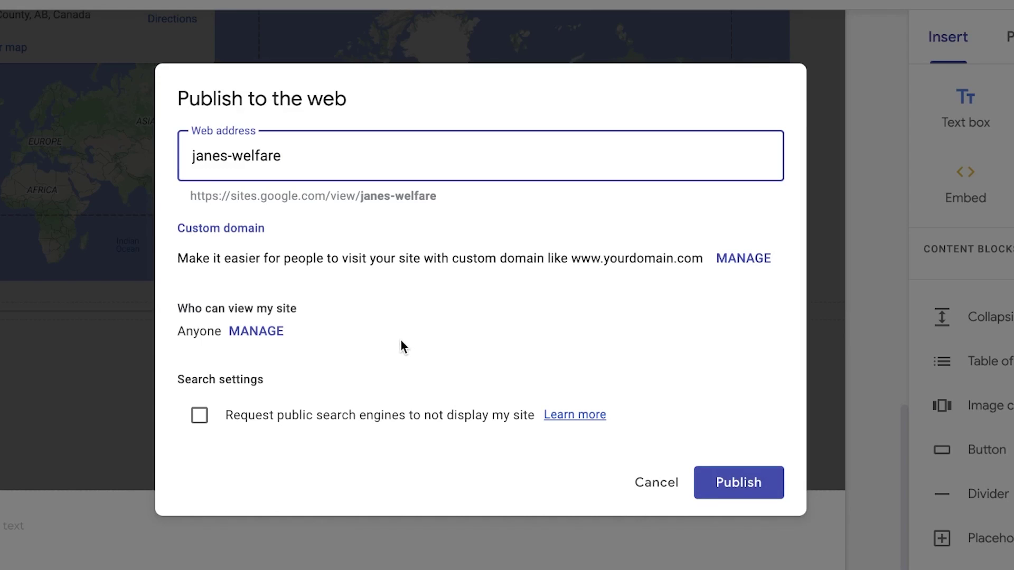
pyautogui.click(197, 417)
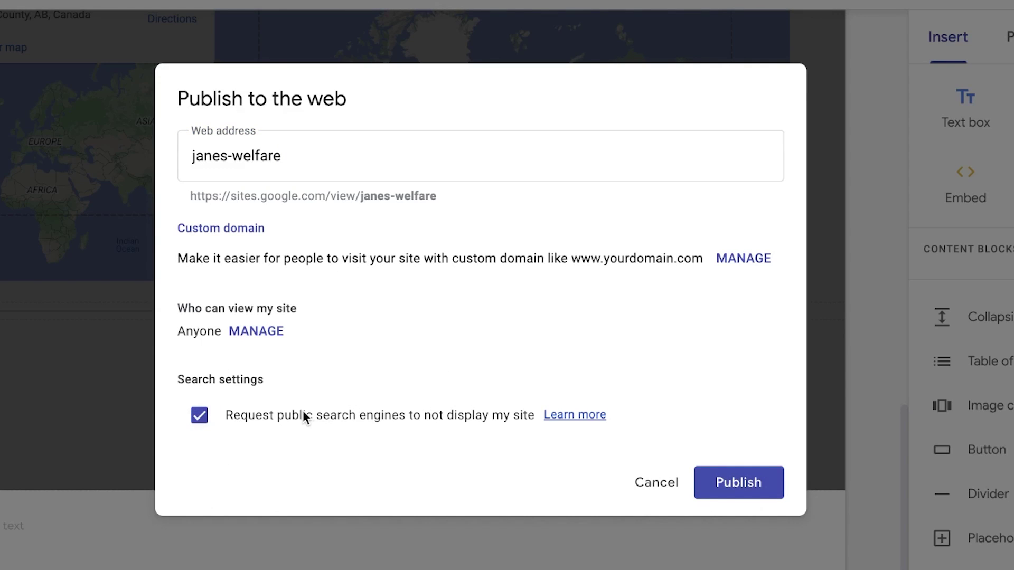
pyautogui.click(731, 490)
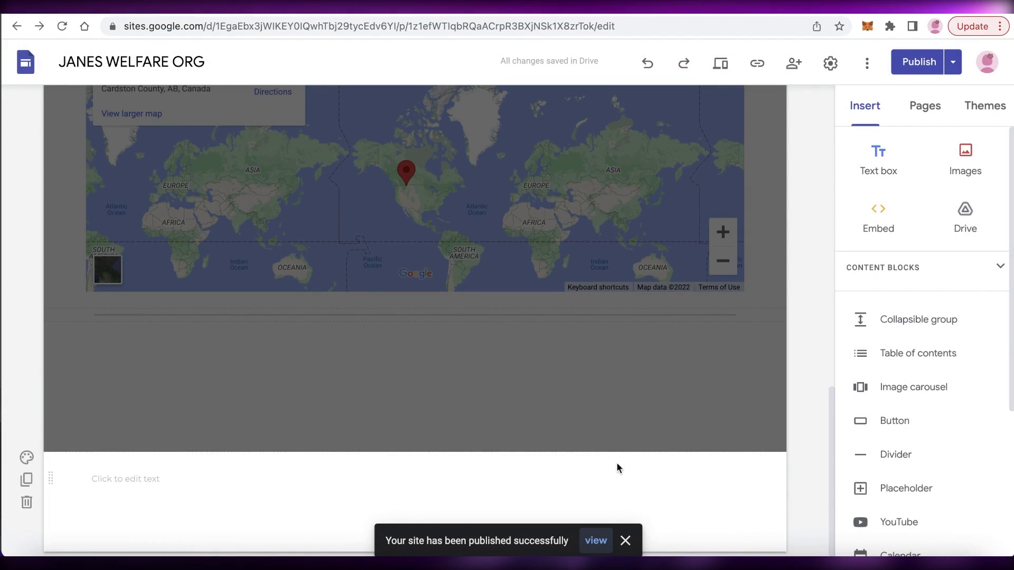
pyautogui.click(596, 541)
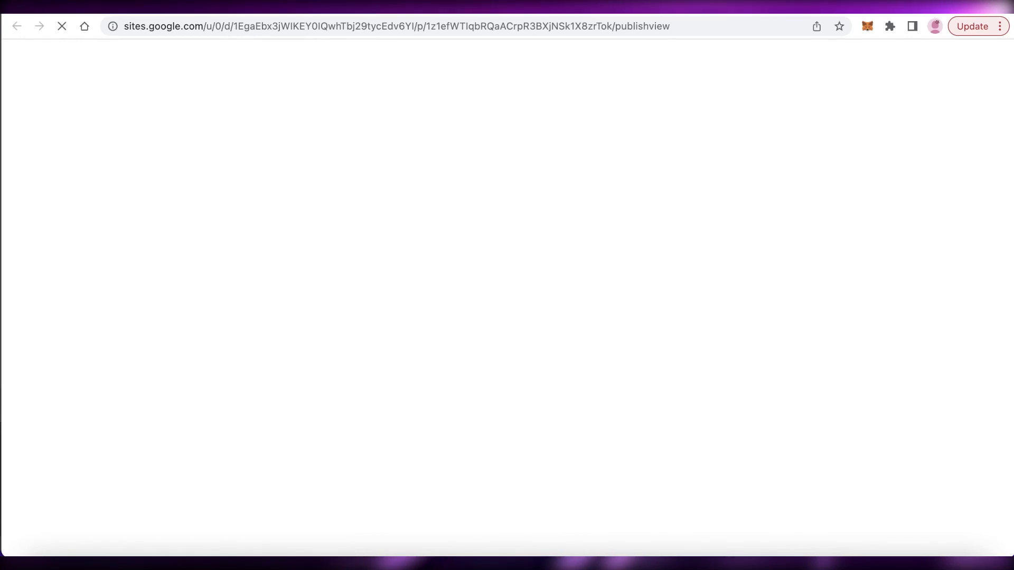
pyautogui.scroll(-5, 649, 201)
pyautogui.scroll(-7, 651, 215)
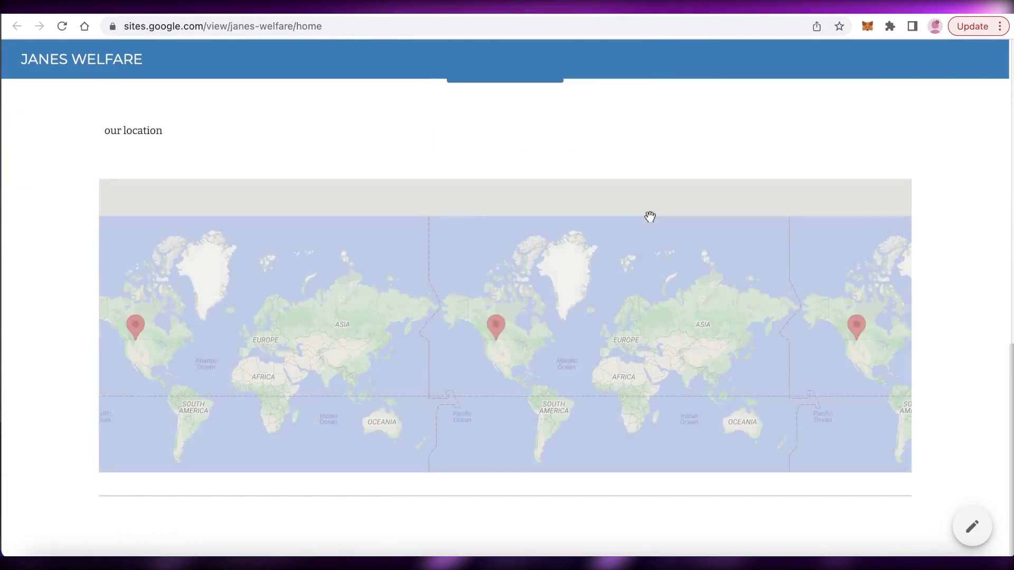
pyautogui.scroll(13, 650, 217)
pyautogui.scroll(-13, 645, 229)
pyautogui.scroll(10, 649, 219)
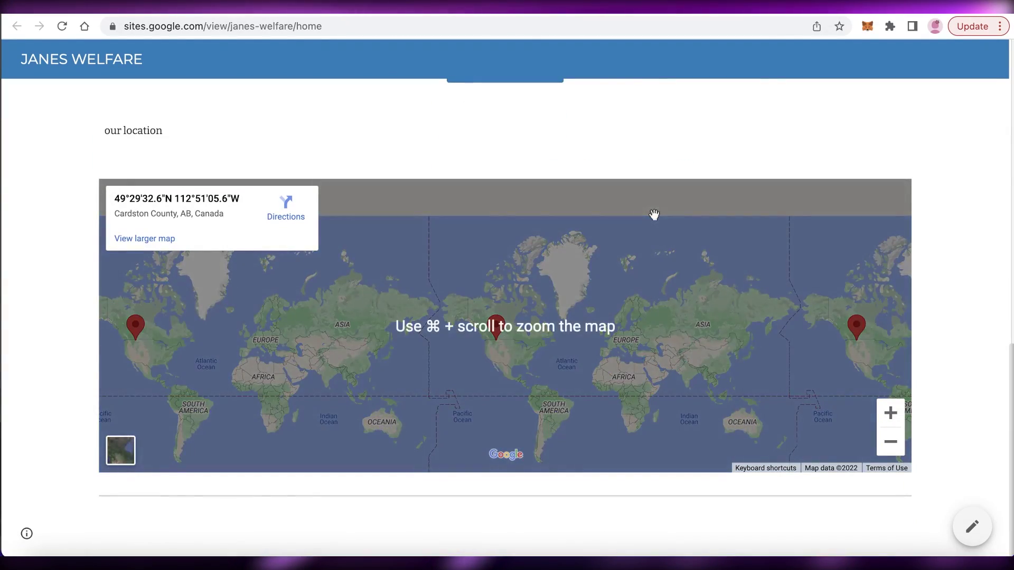
pyautogui.scroll(-4, 654, 235)
pyautogui.scroll(-5, 631, 285)
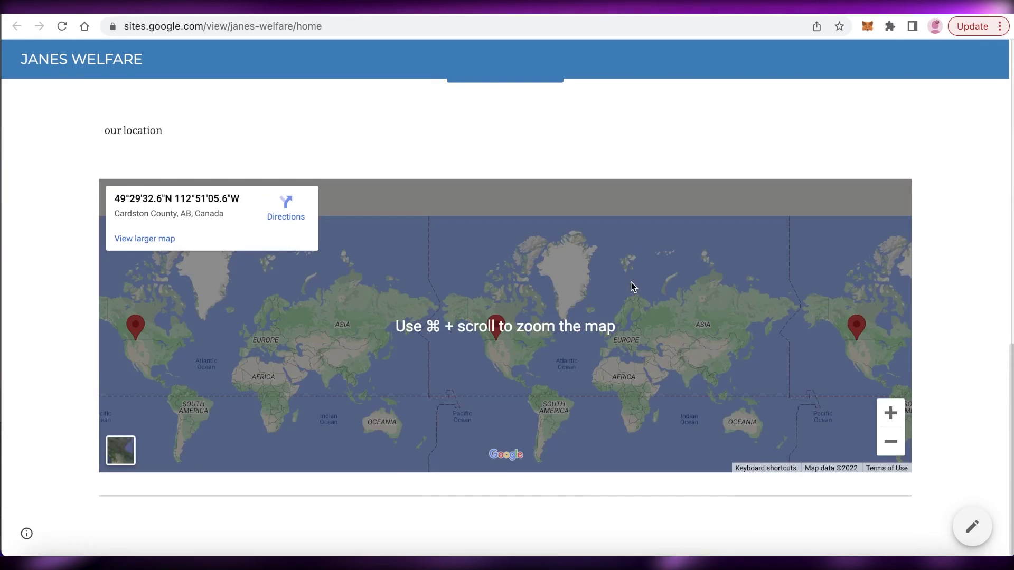
pyautogui.click(607, 6)
pyautogui.scroll(6, 693, 131)
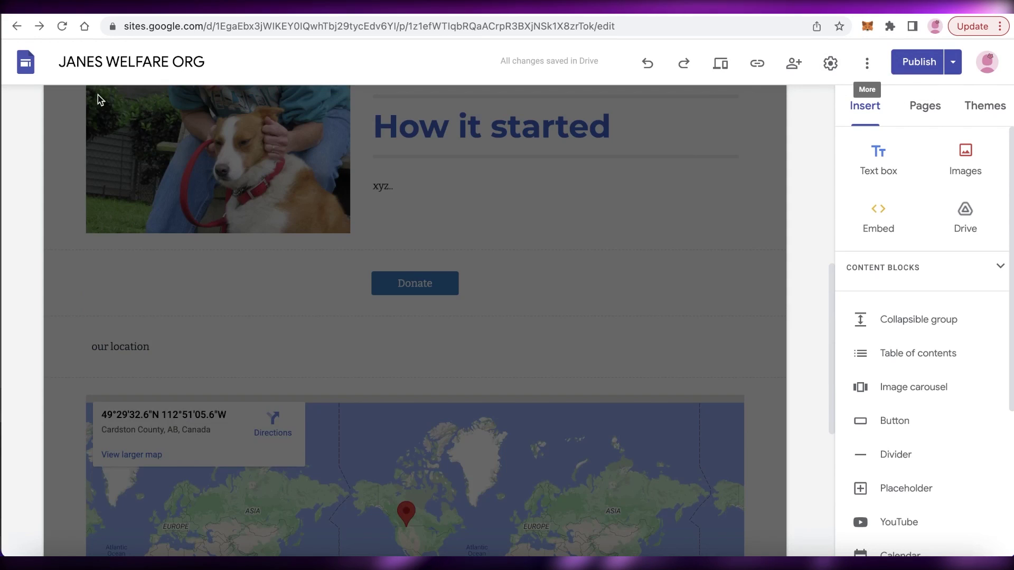
pyautogui.click(30, 72)
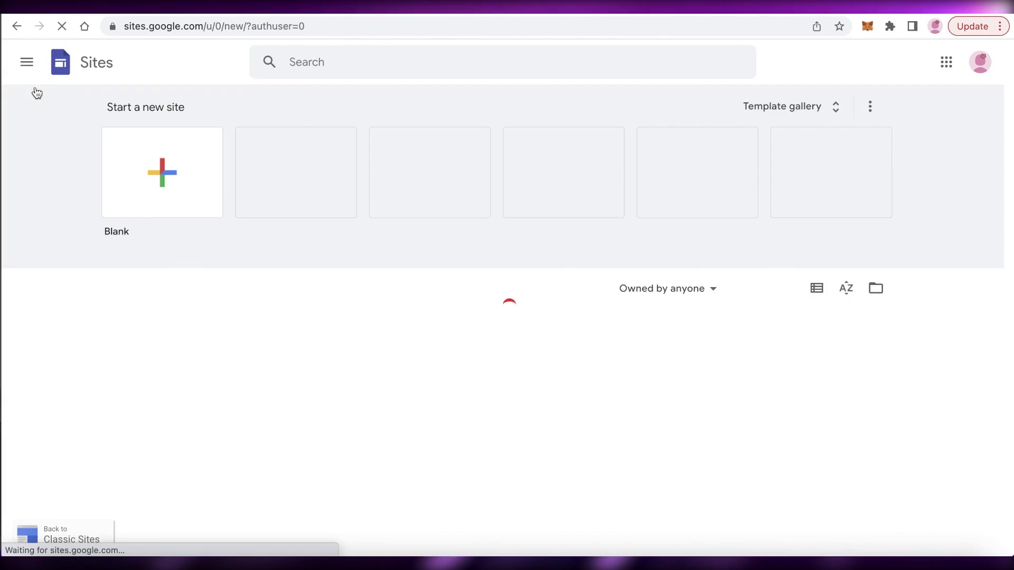
pyautogui.scroll(-3, 238, 270)
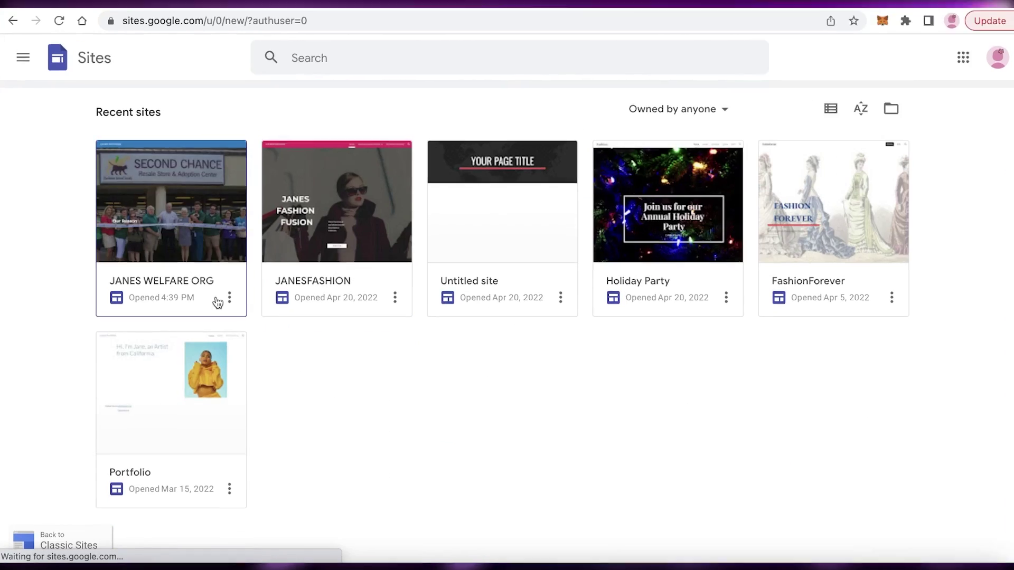
pyautogui.click(230, 298)
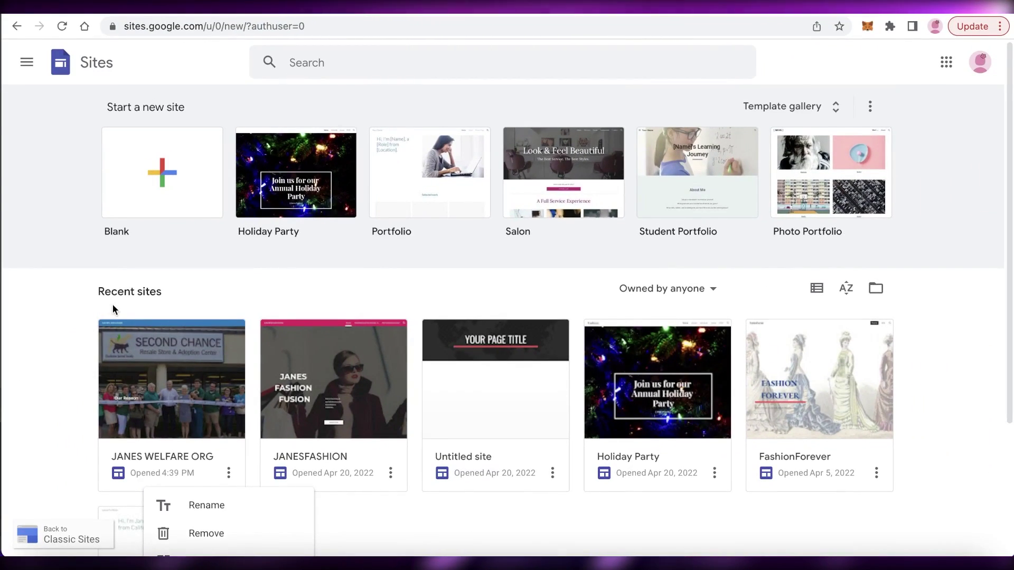
pyautogui.click(118, 334)
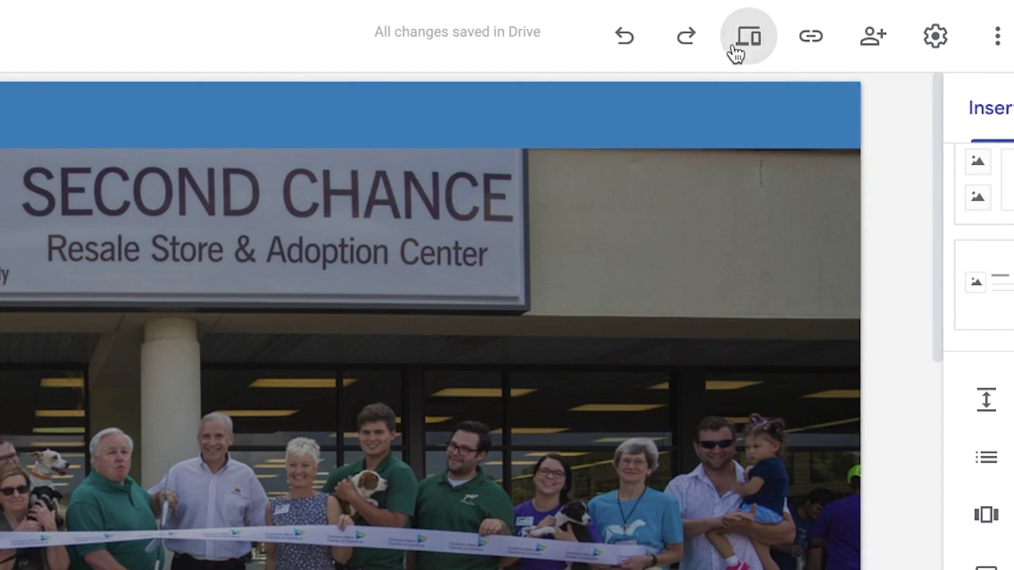
pyautogui.click(736, 52)
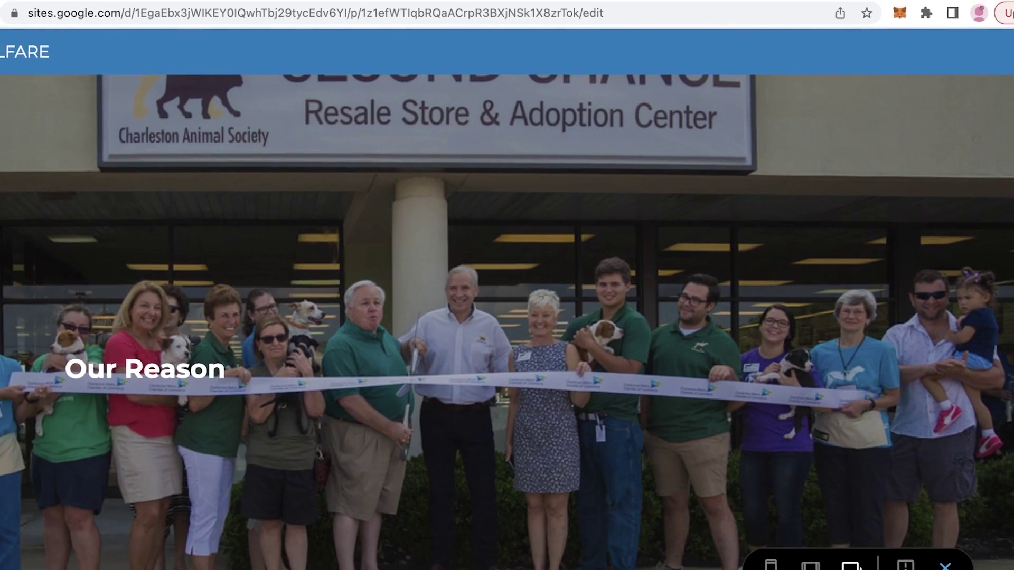
pyautogui.click(771, 568)
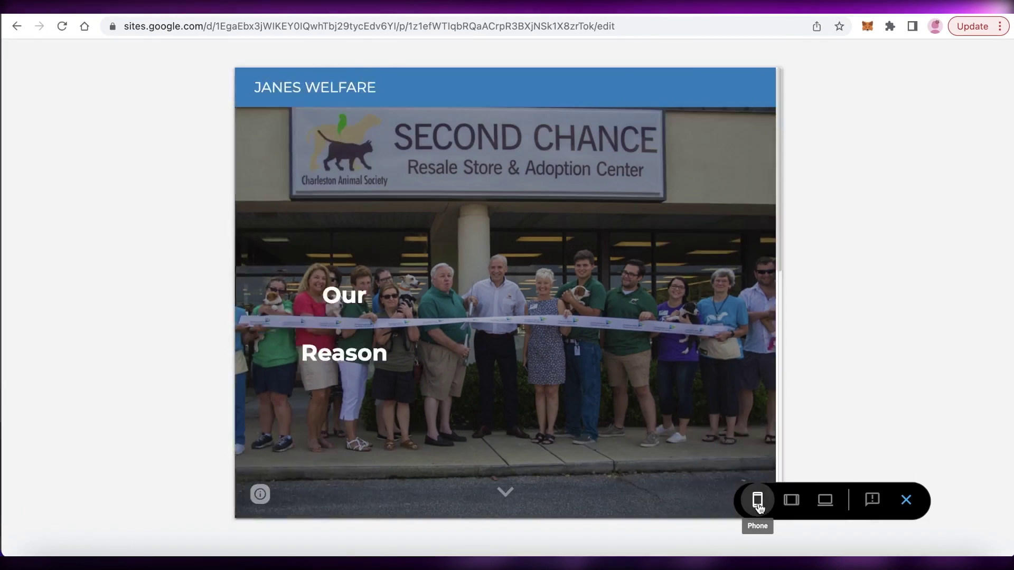
pyautogui.click(825, 500)
pyautogui.click(792, 500)
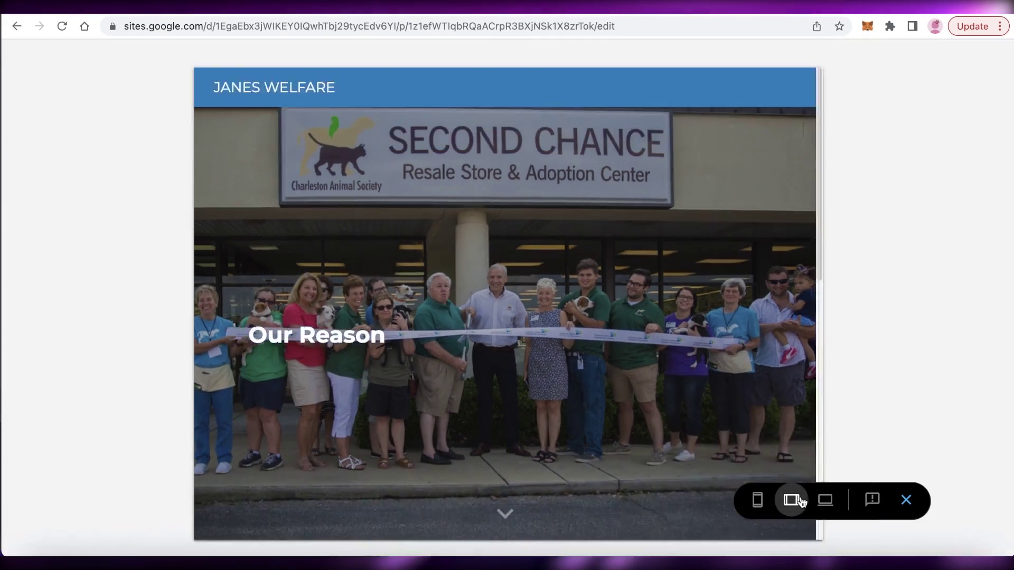
pyautogui.click(757, 500)
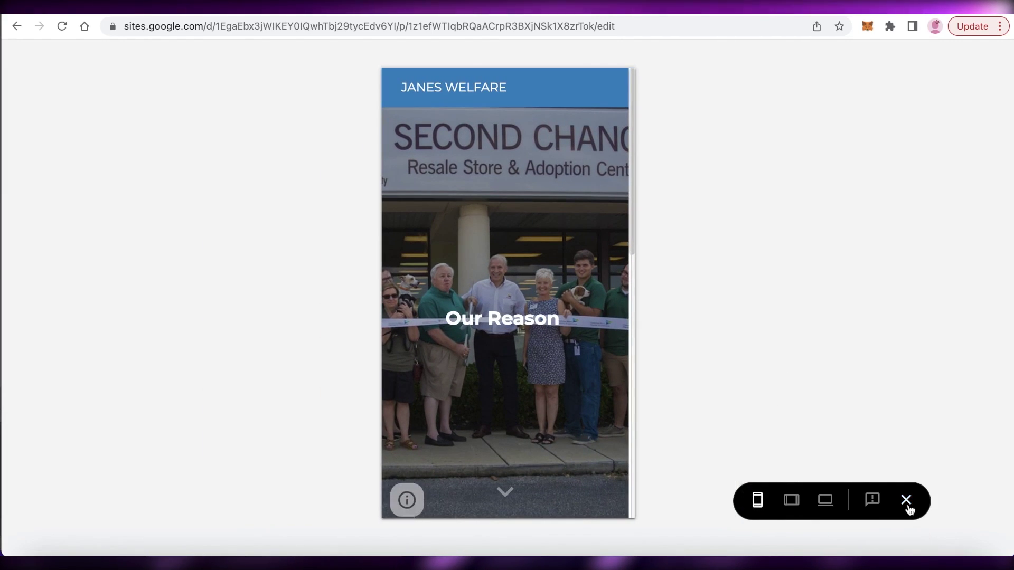
pyautogui.click(907, 501)
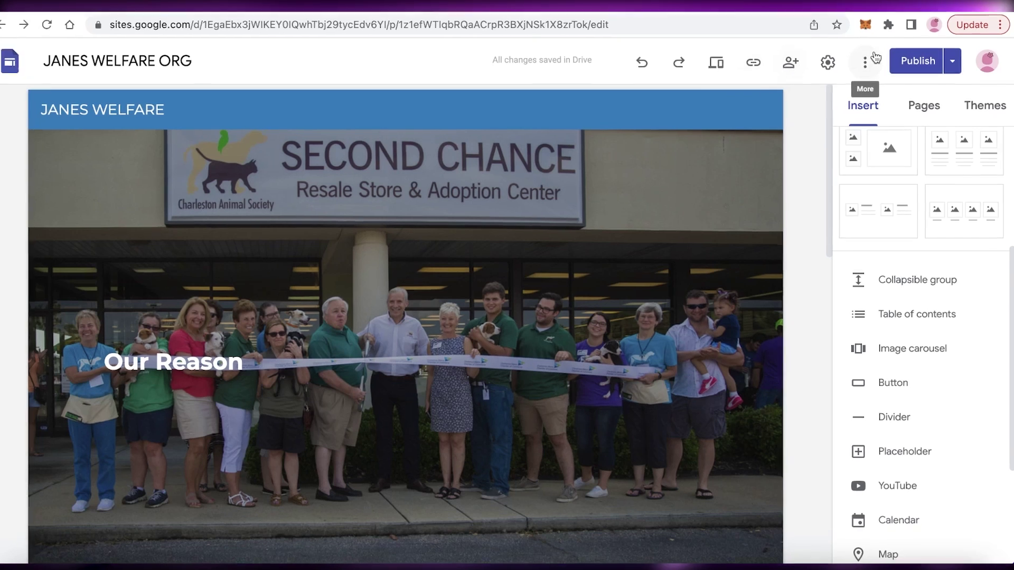
# Check the More options menu, then return to the Sites home list led by JANES WELFARE ORG
pyautogui.click(866, 64)
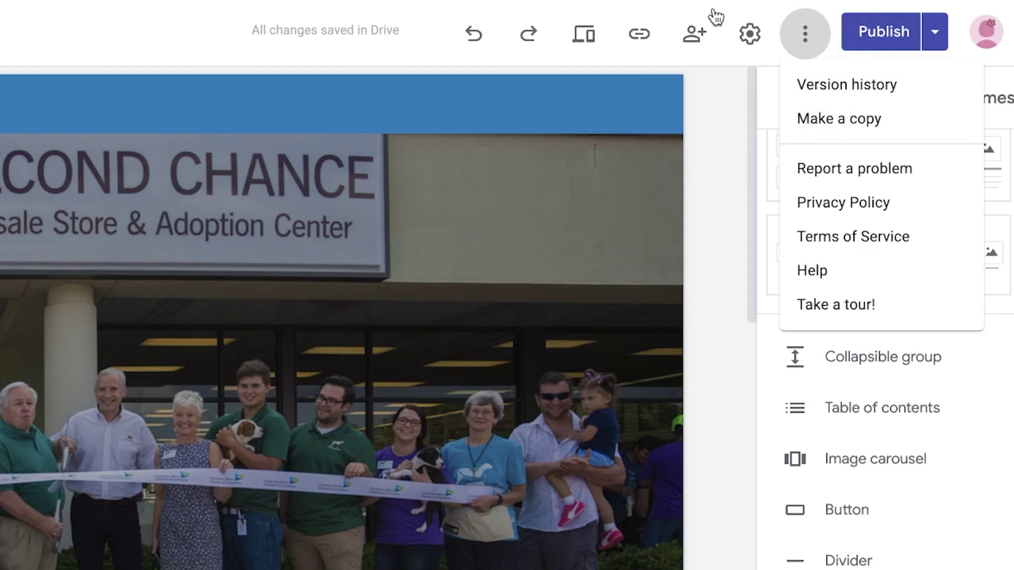
pyautogui.click(459, 217)
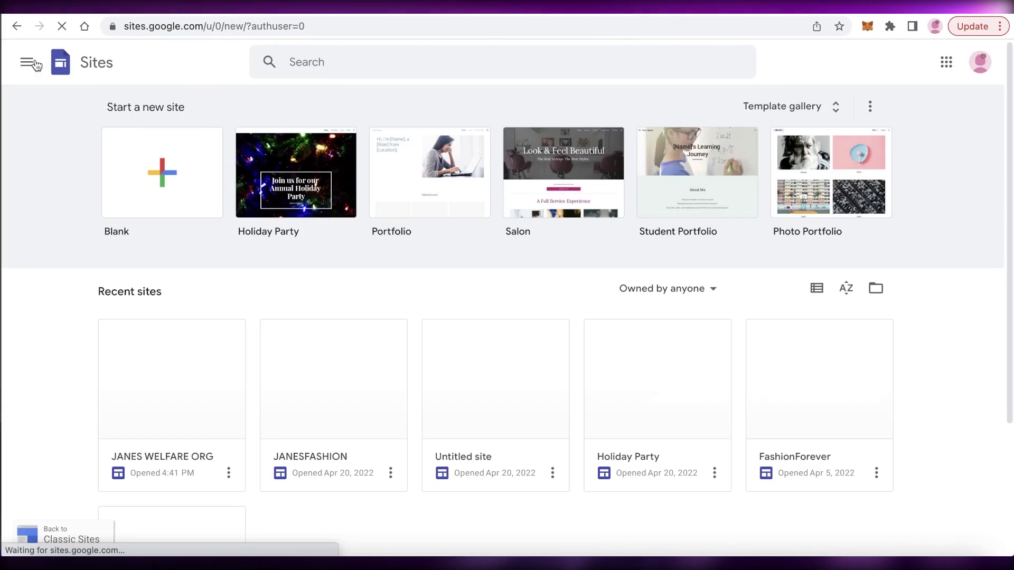
pyautogui.scroll(-3, 28, 91)
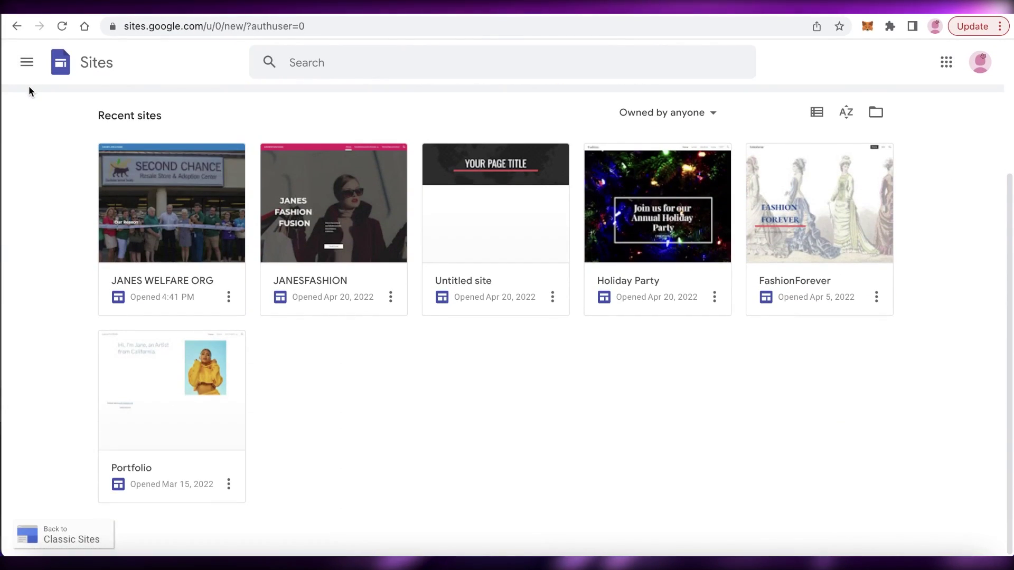